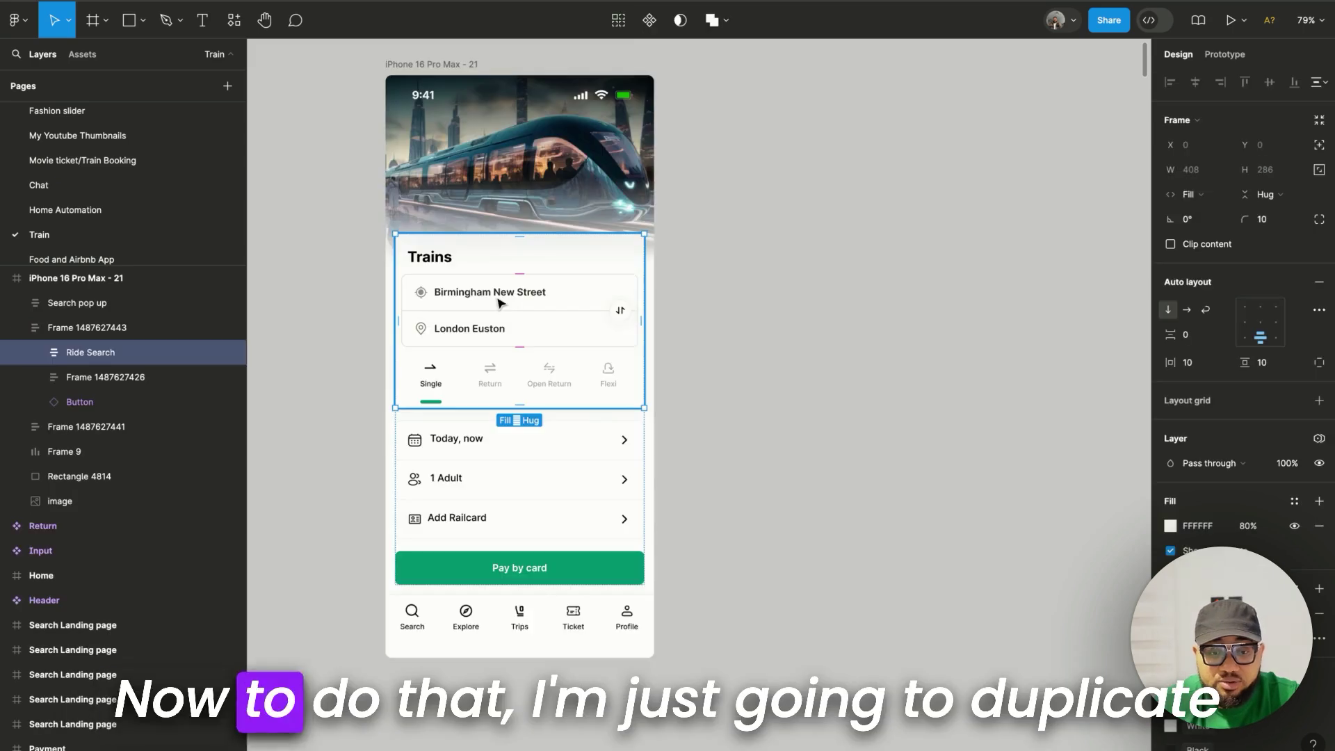
Duplicate the iPhone 16 Pro Max - 21 frame to create iPhone 16 Pro Max - 22.
left_click(432, 71)
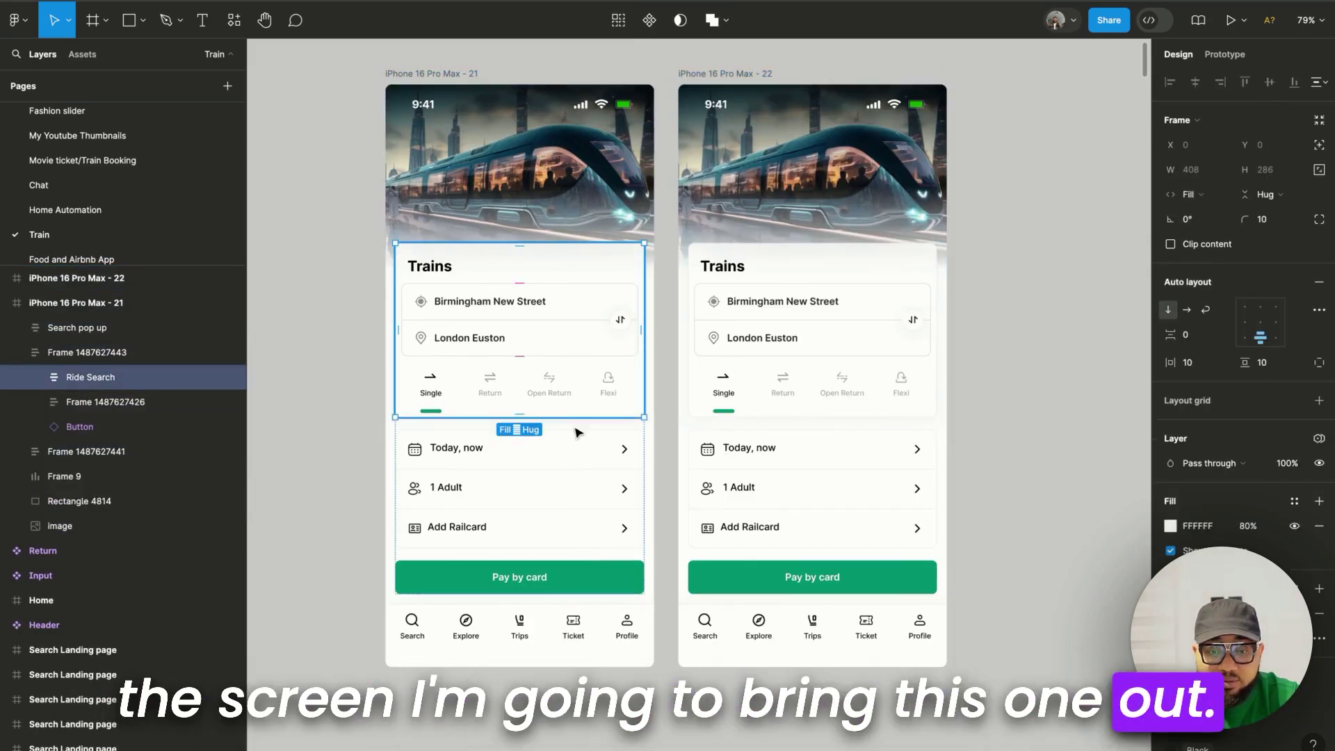
Drag the Ride Search card out of iPhone 16 Pro Max - 21 onto the empty canvas below.
left_click_drag(566, 395, 820, 737)
scroll(629, 311, "left", 3)
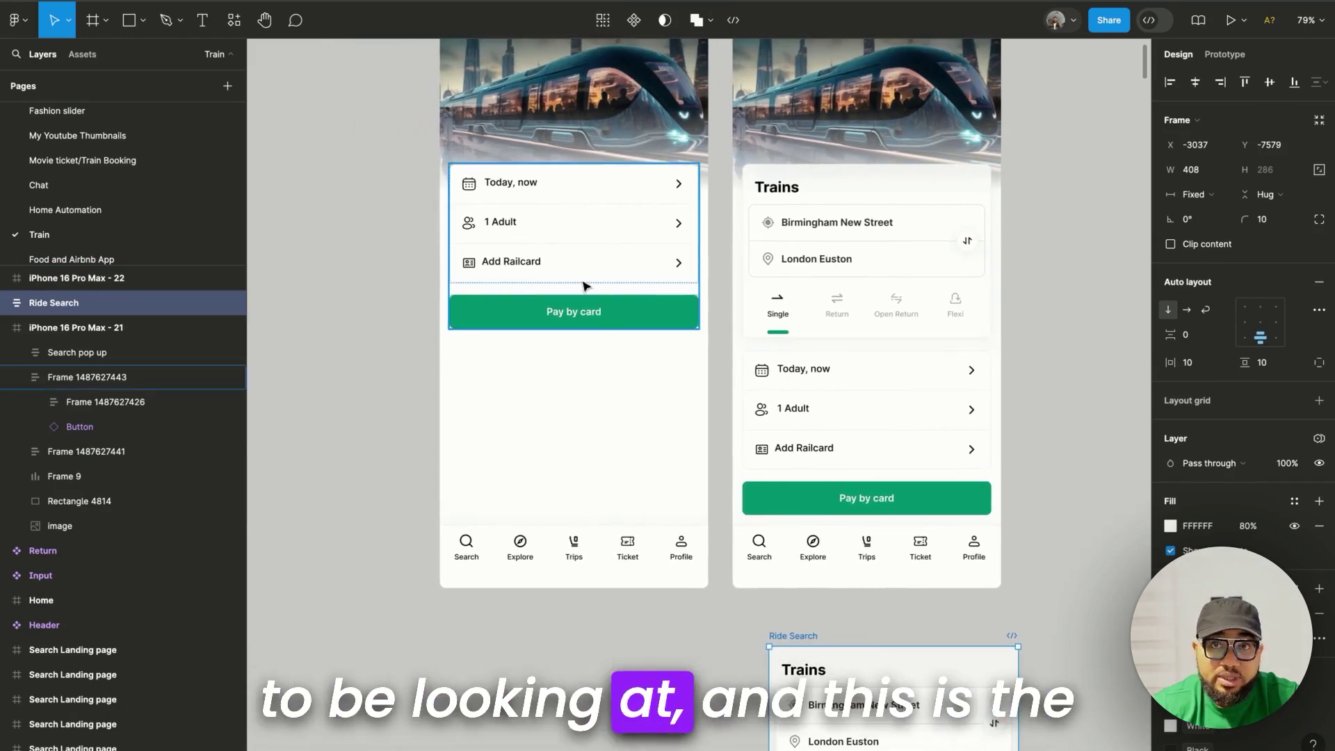
scroll(500, 154, "down", 5)
scroll(501, 155, "right", 3)
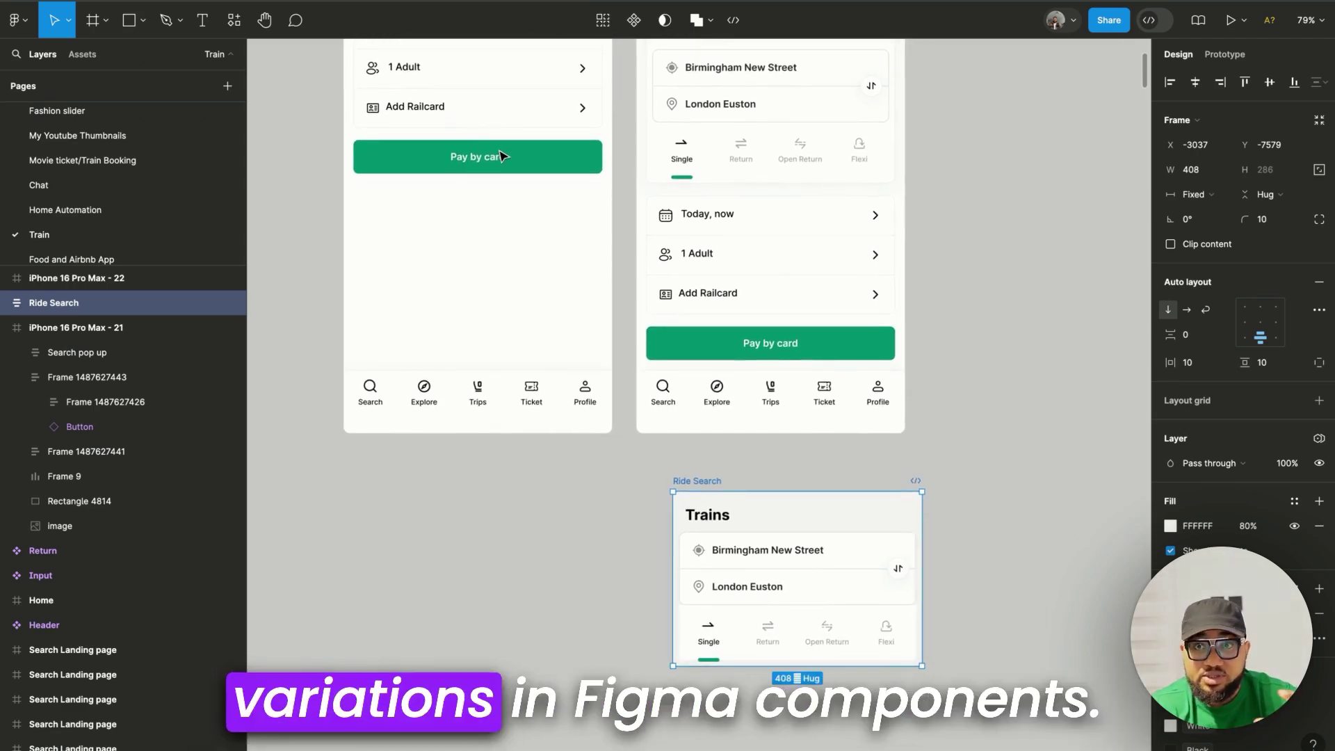
left_click_drag(719, 481, 689, 468)
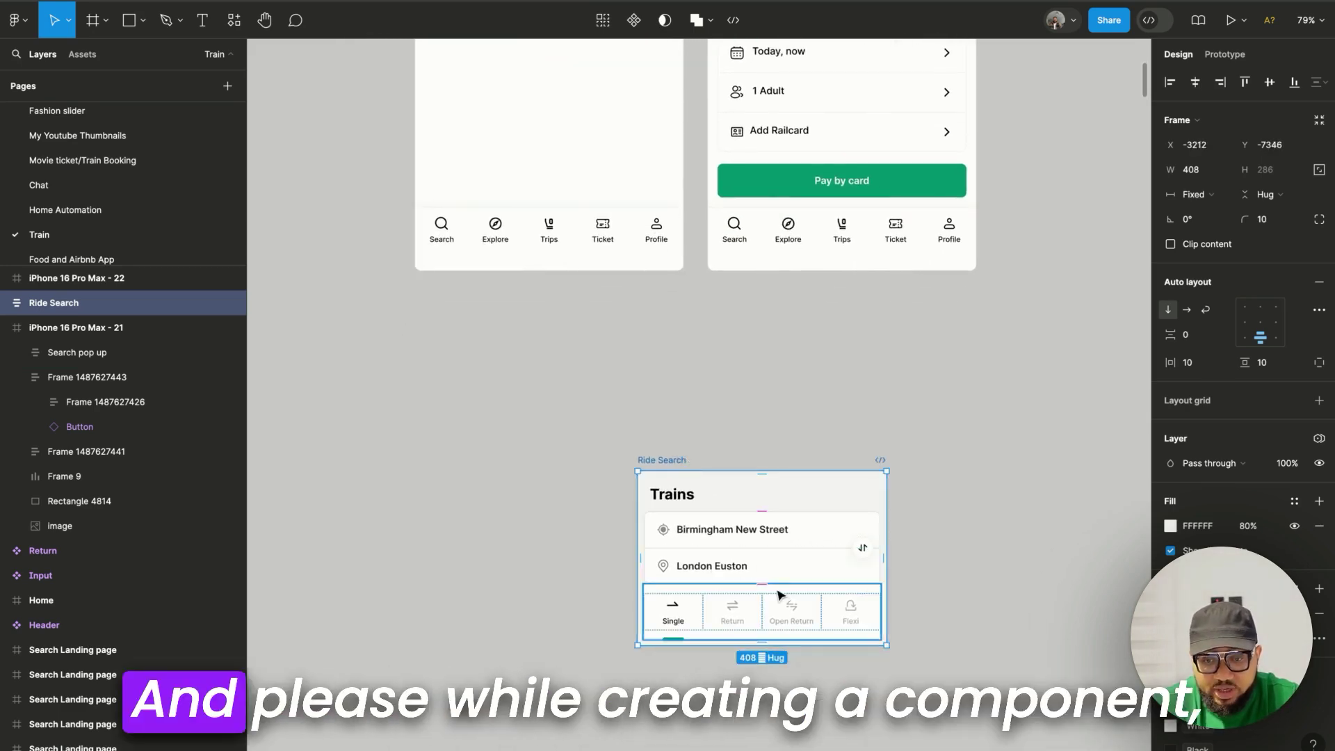
scroll(774, 598, "up", 4)
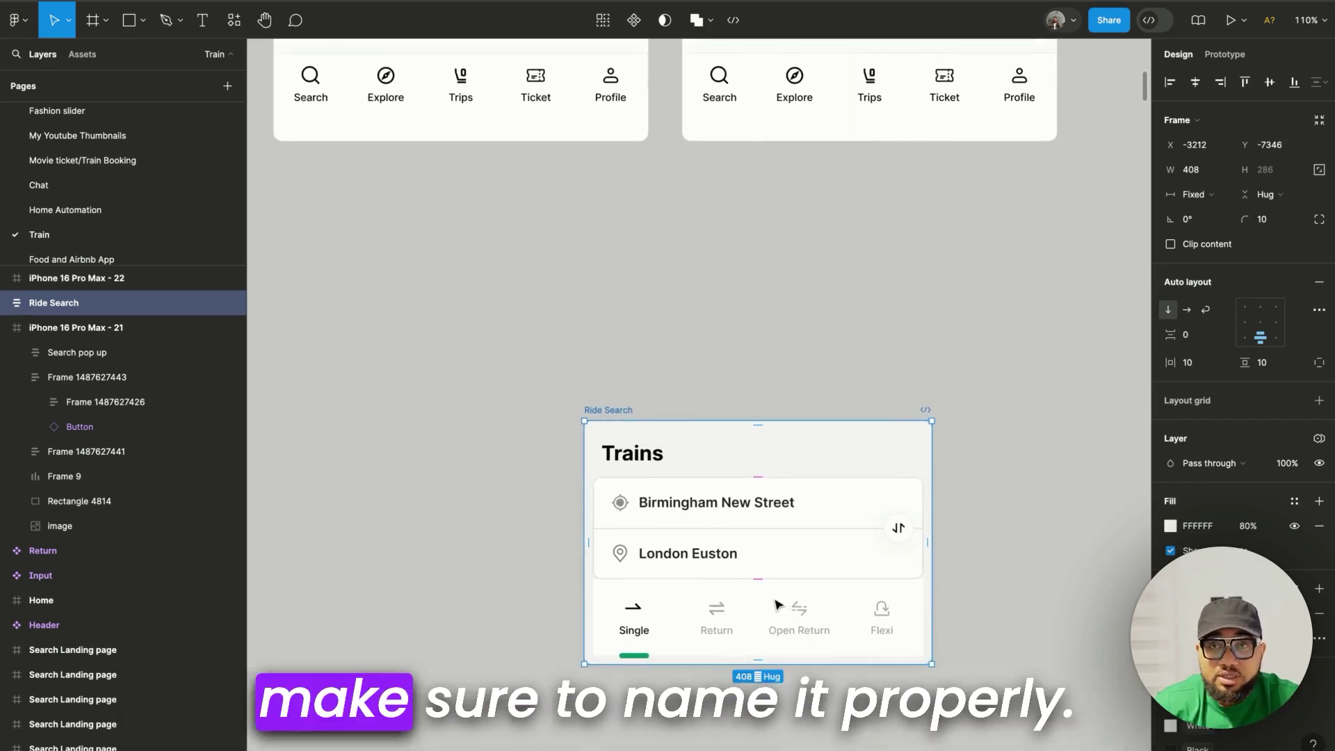
scroll(780, 604, "down", 3)
scroll(775, 348, "right", 3)
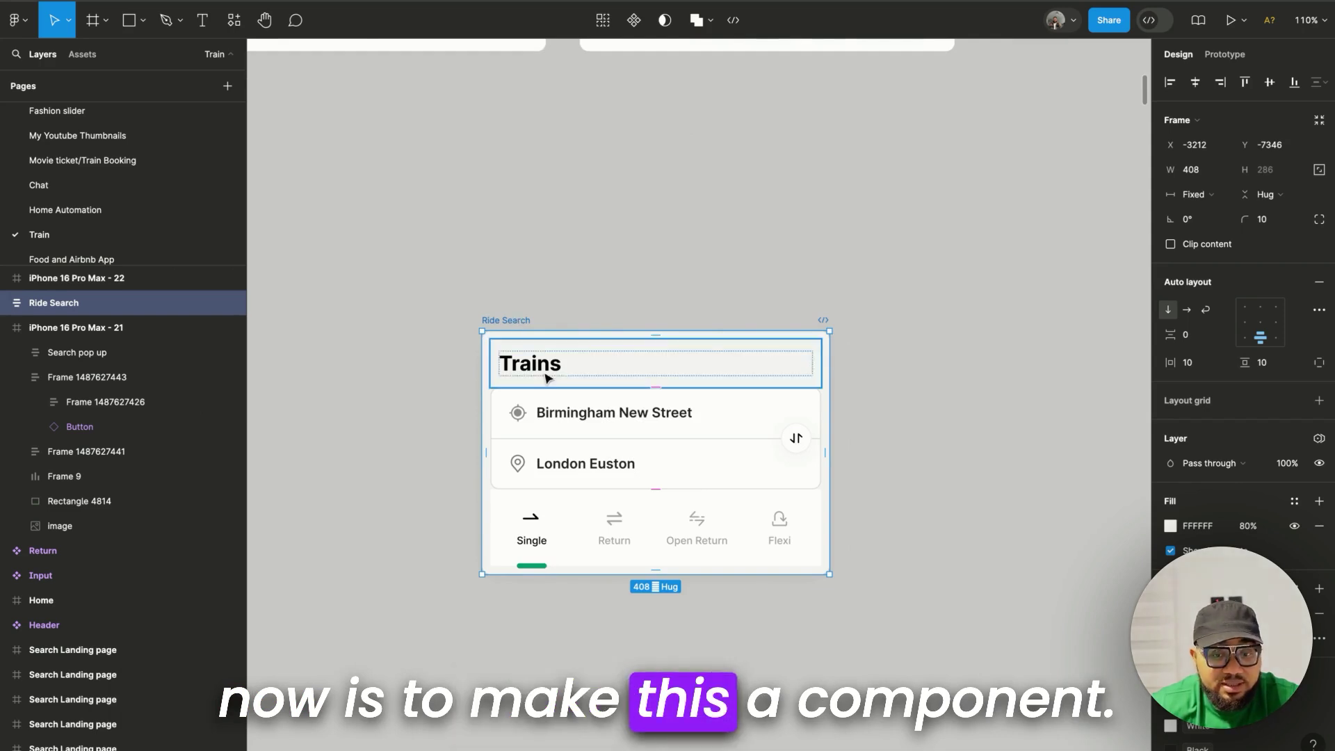
Turn Ride Search into a component, add a second variant, and name the property Train Search.
left_click(634, 22)
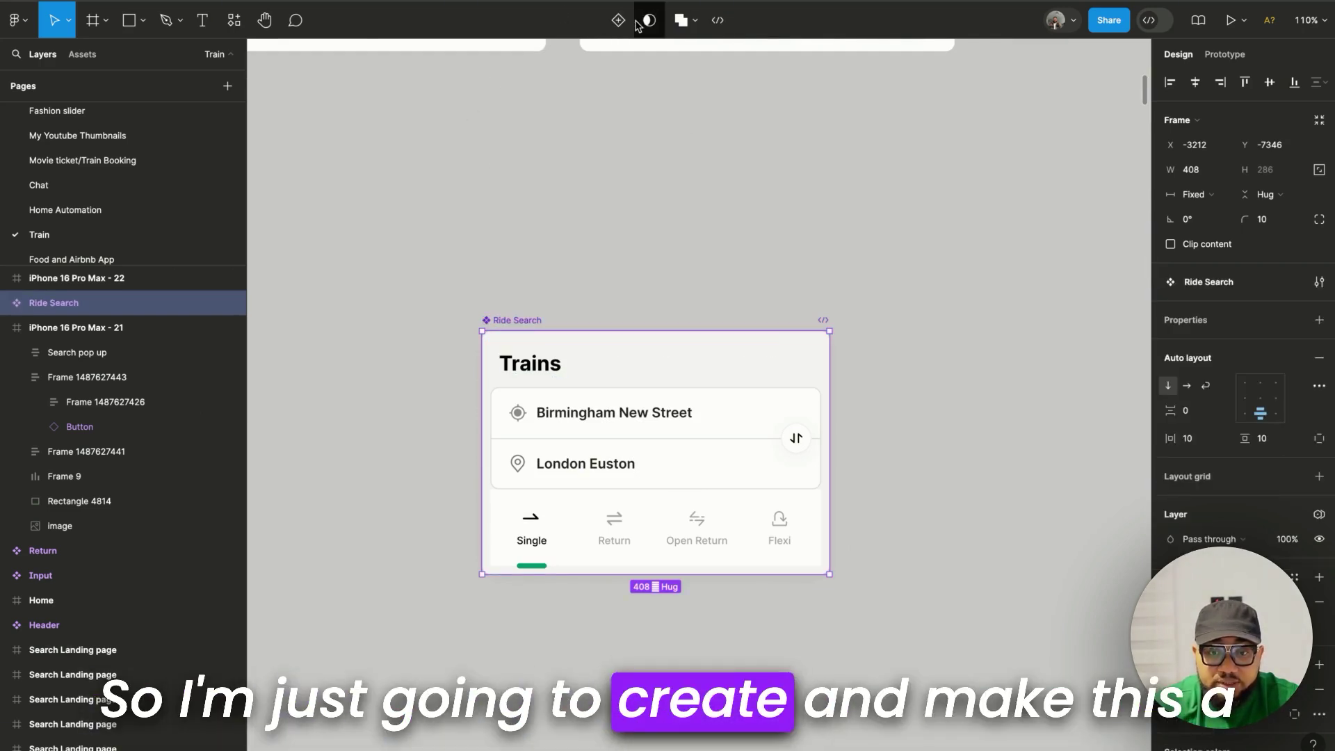
left_click(618, 22)
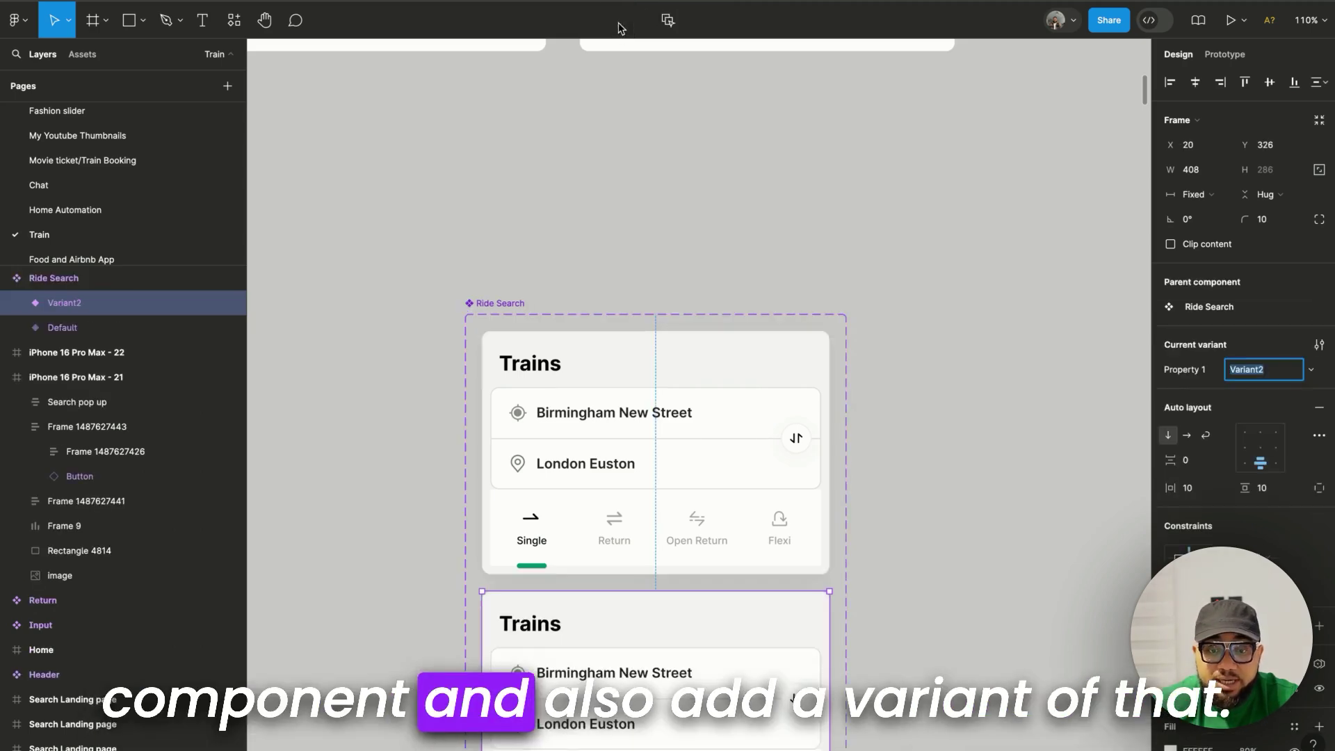
scroll(635, 259, "down", 3)
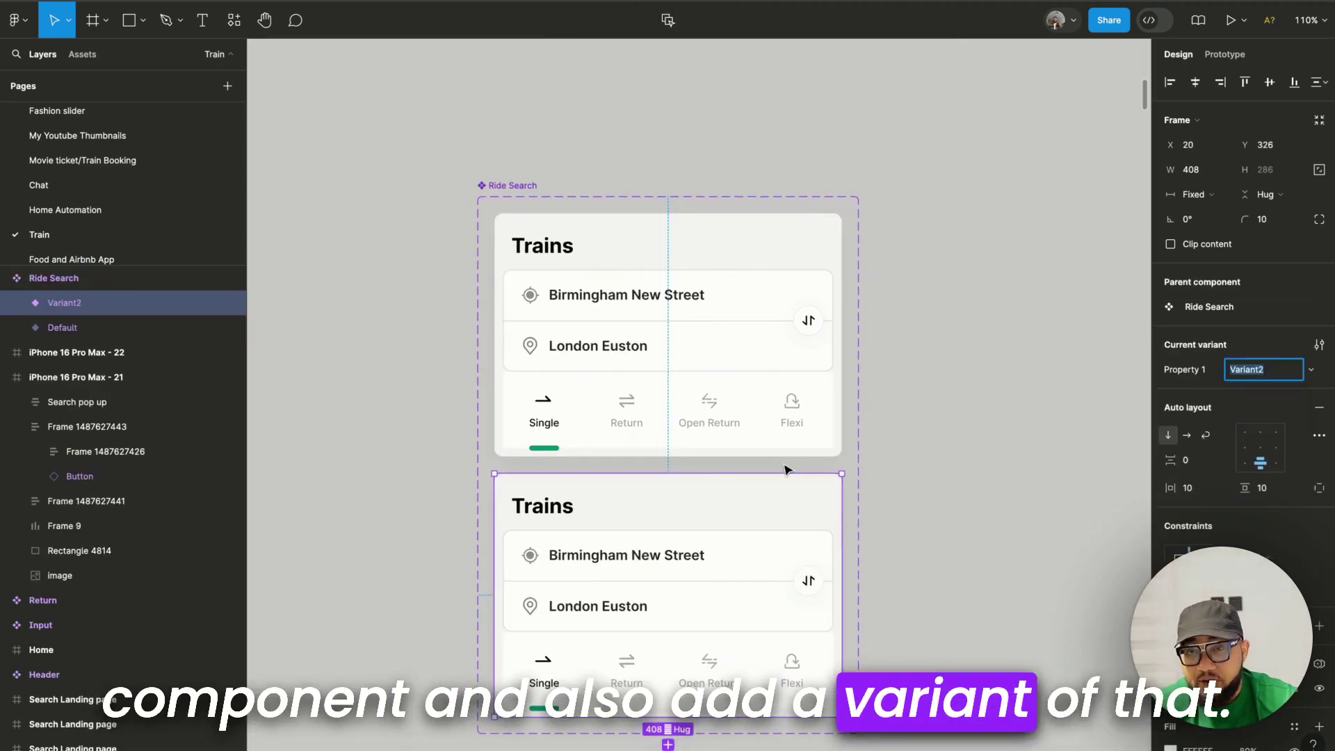
double_click(1180, 370)
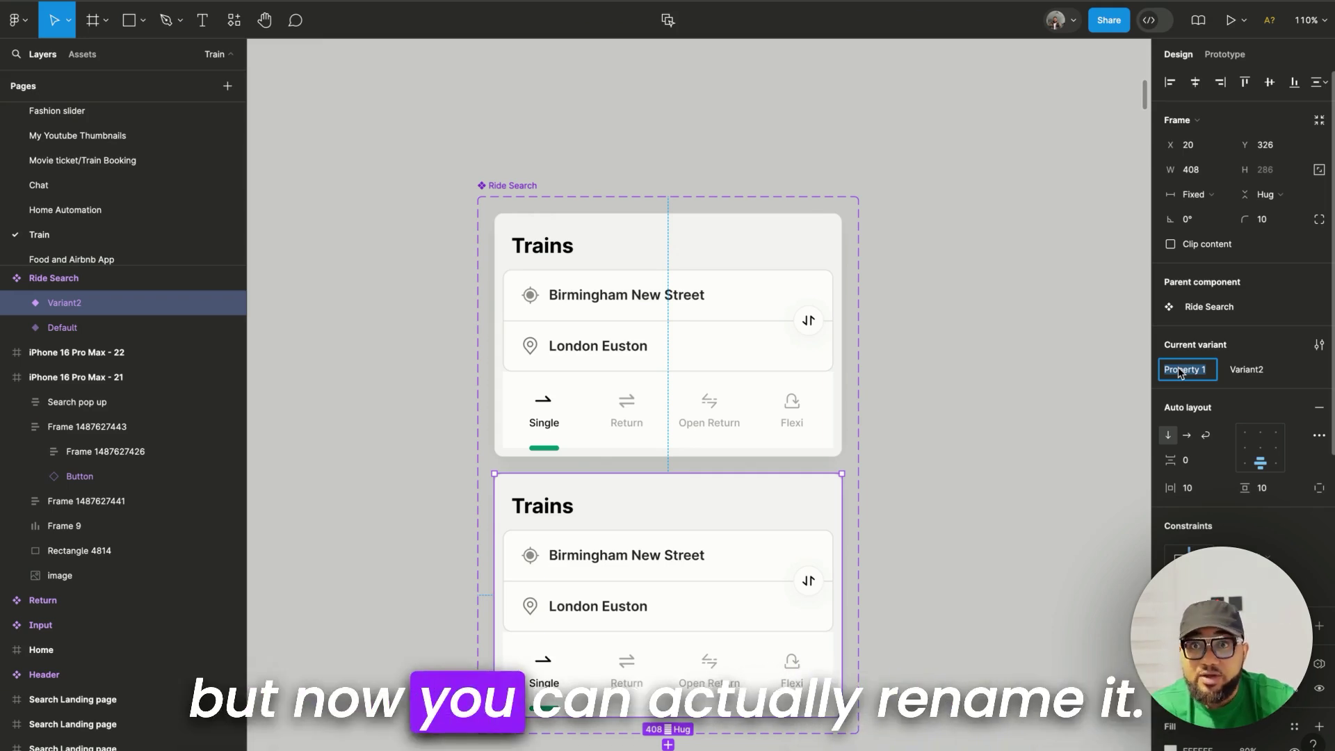
type("Train Search")
key("Return")
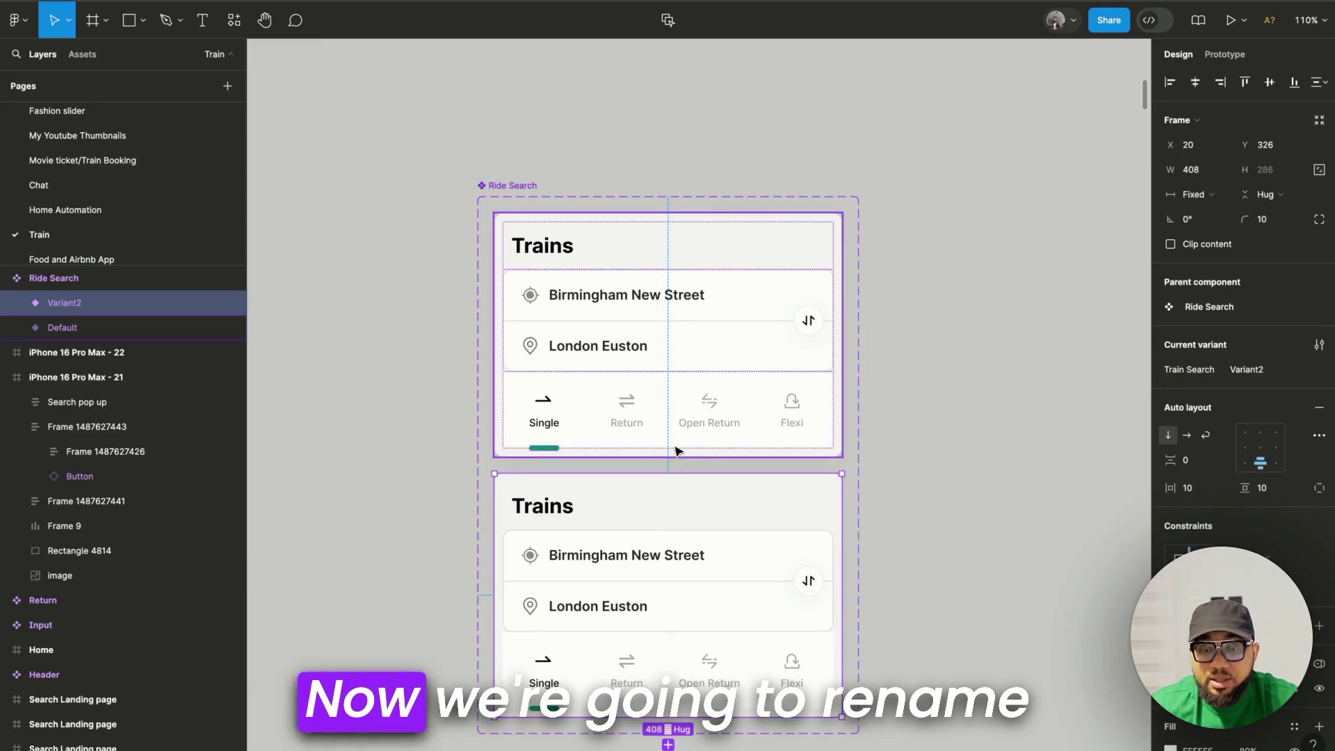
Rename the first variant Primary Search, then select the second variant for renaming.
left_click(679, 415)
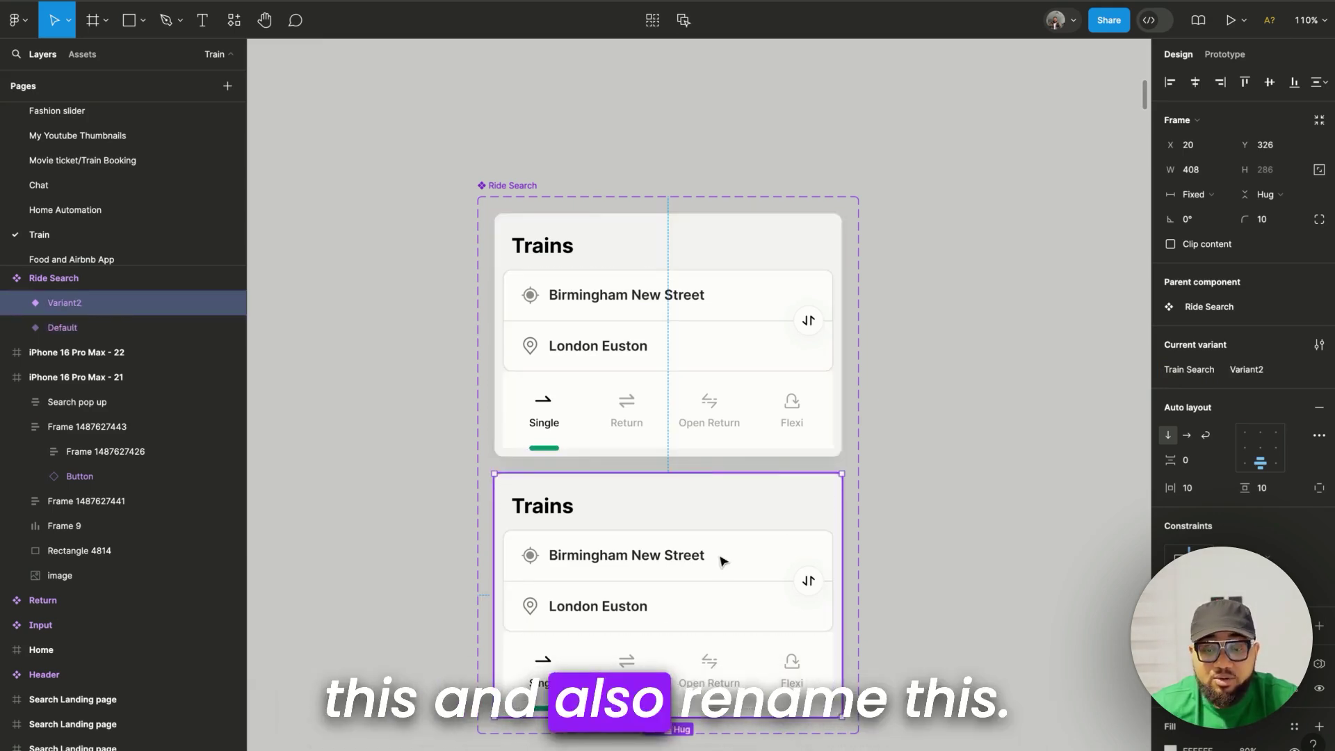
left_click(1262, 376)
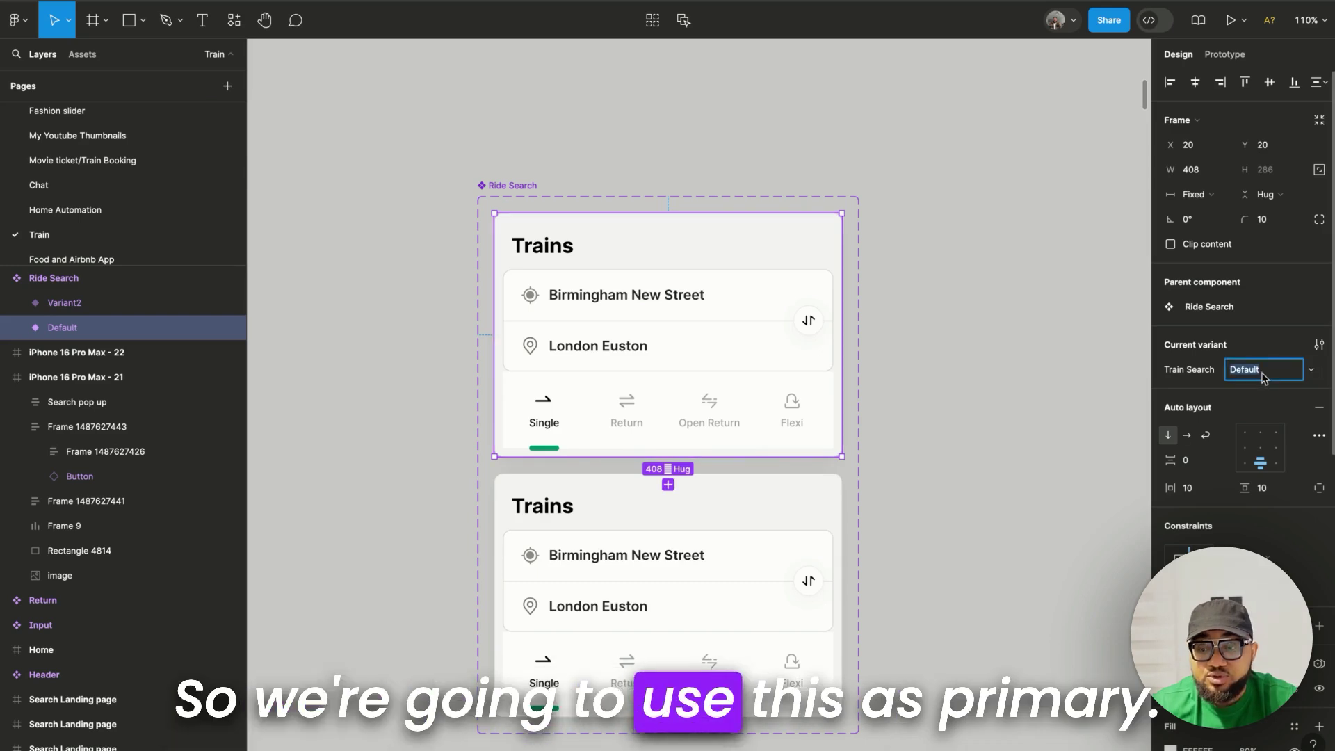
type("PR")
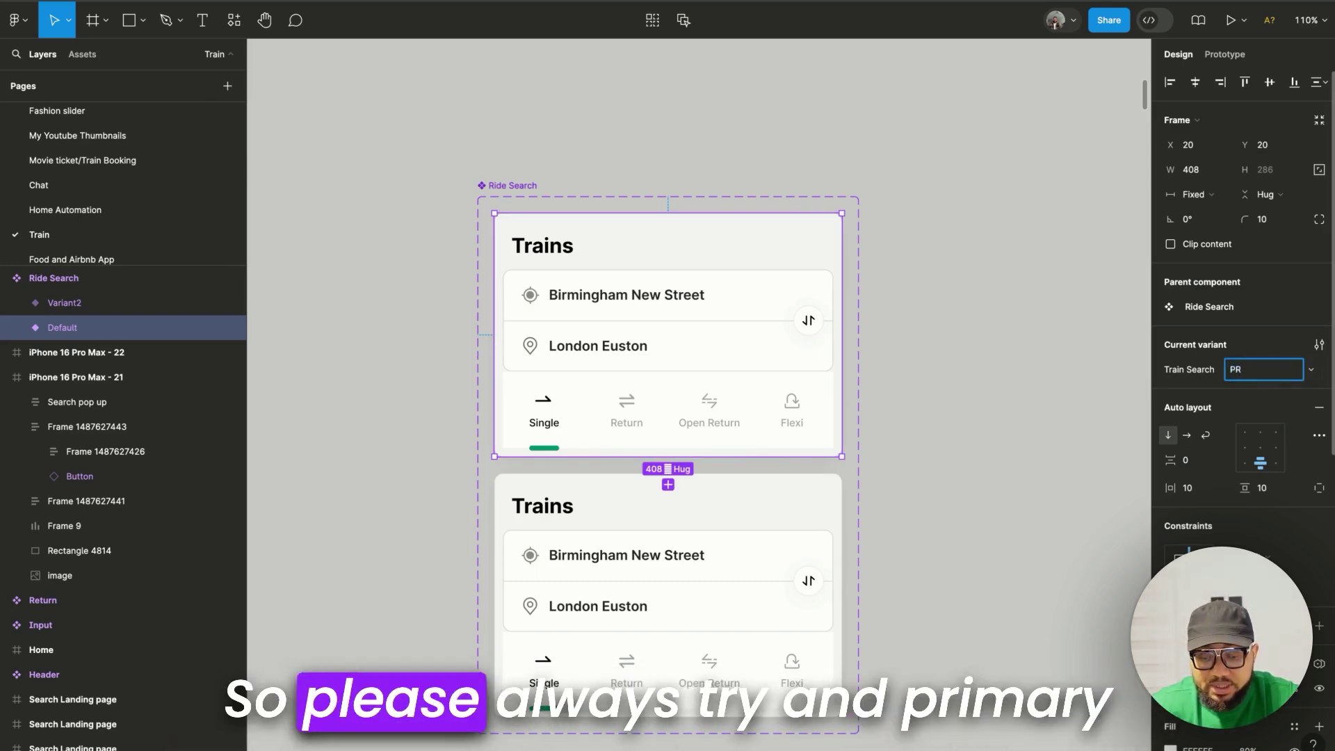
key("BackSpace")
type("rima")
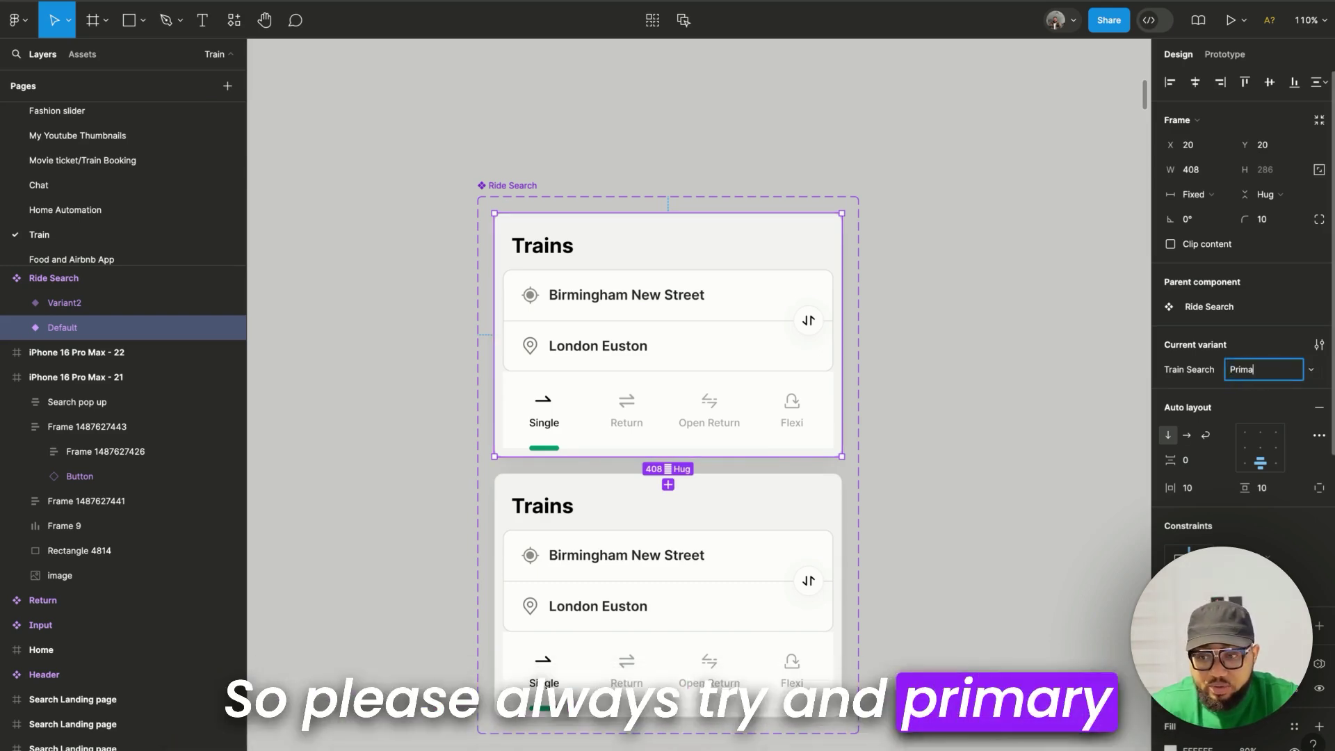
type("cry Search")
left_click(793, 551)
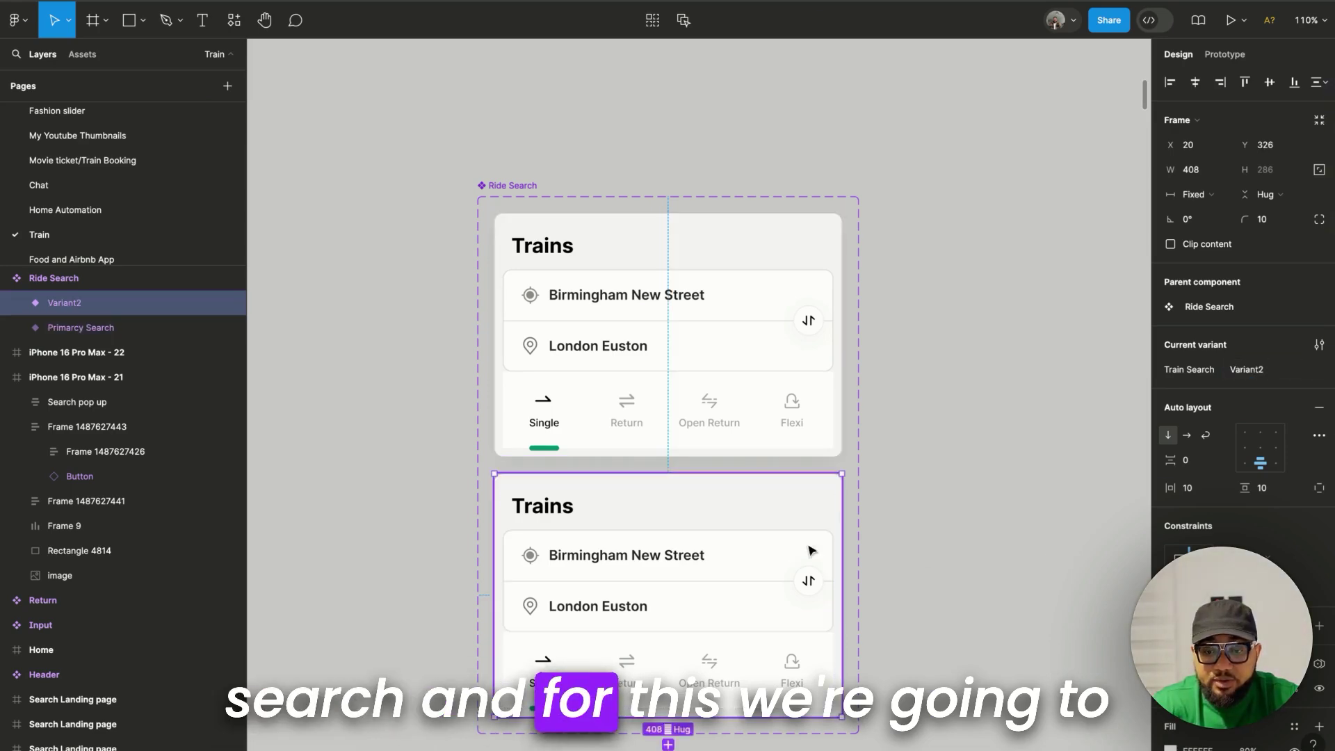
left_click(1263, 372)
Name the second variant Secondary Search and switch to Figma's new UI.
type("Secondary Search")
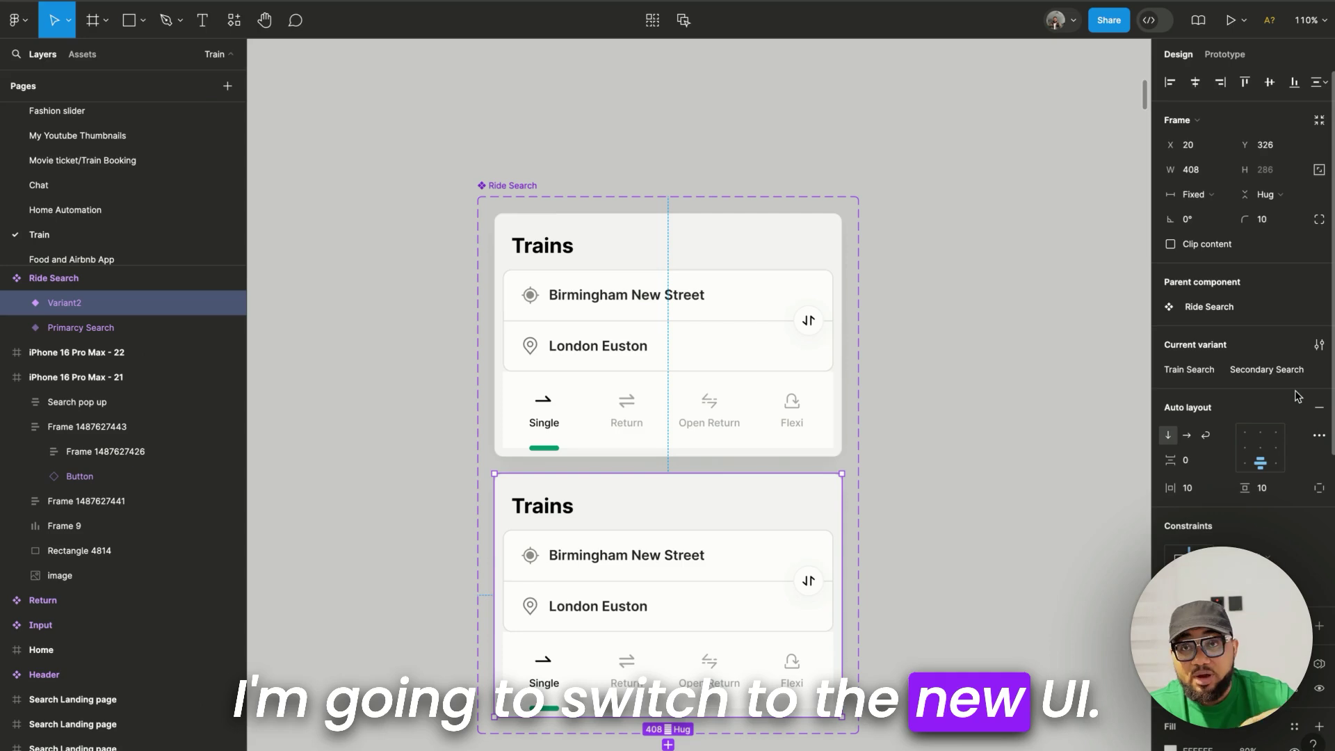
left_click(1312, 743)
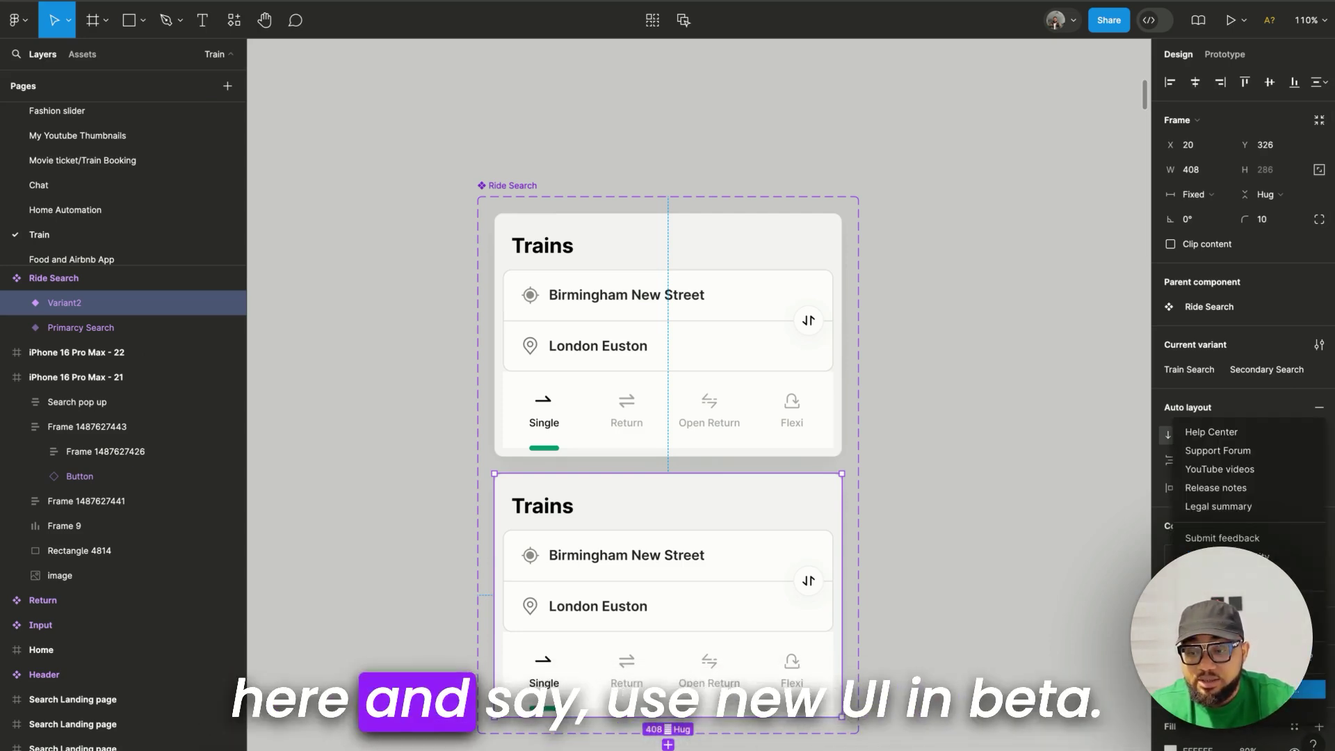
left_click(1224, 556)
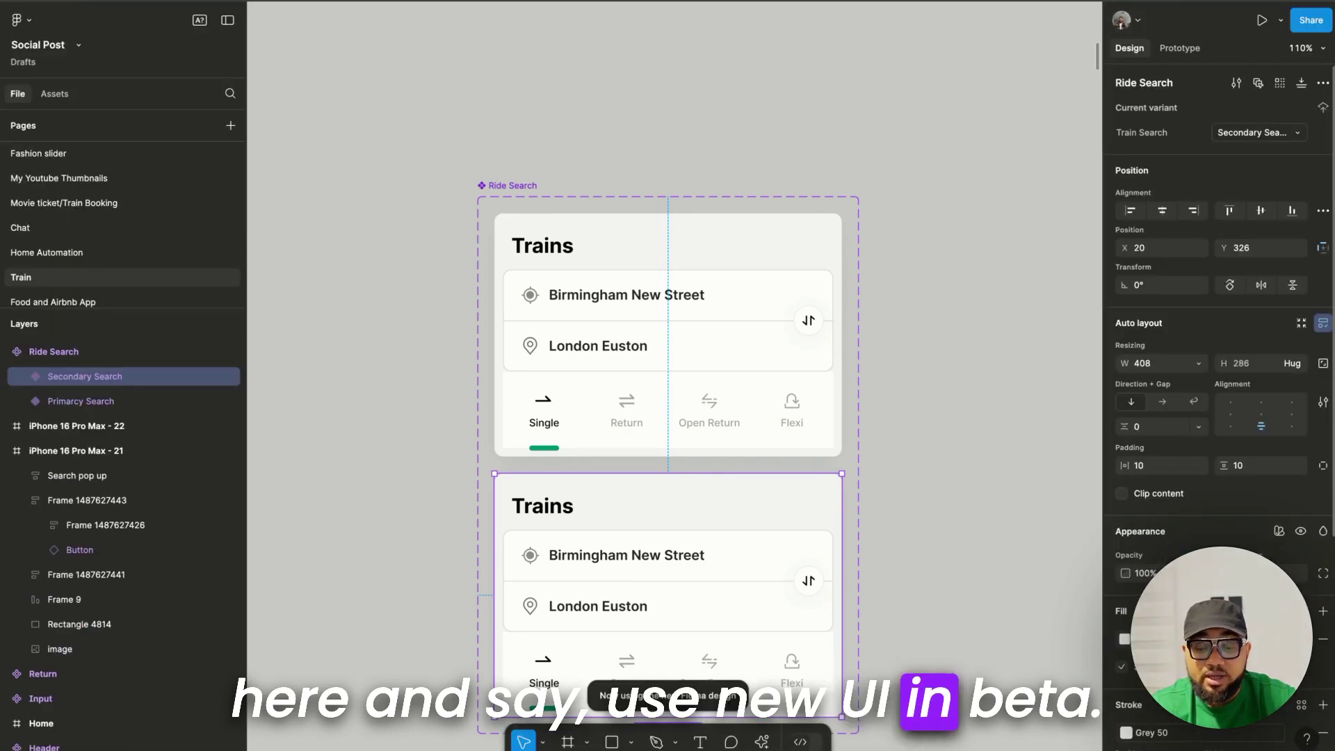
Check the Secondary and Primary Search variants, then revert to the old Figma UI.
left_click(896, 673)
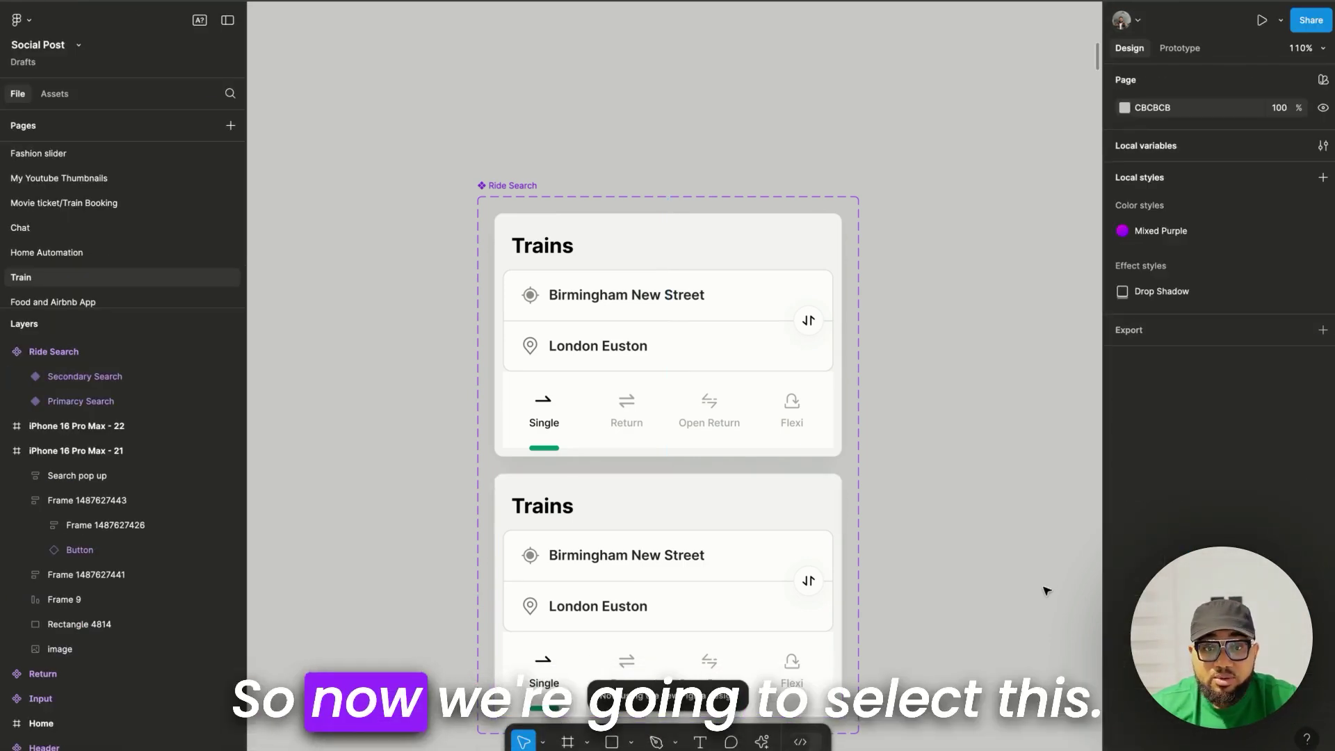
scroll(895, 673, "down", 2)
scroll(896, 673, "right", 2)
left_click(582, 502)
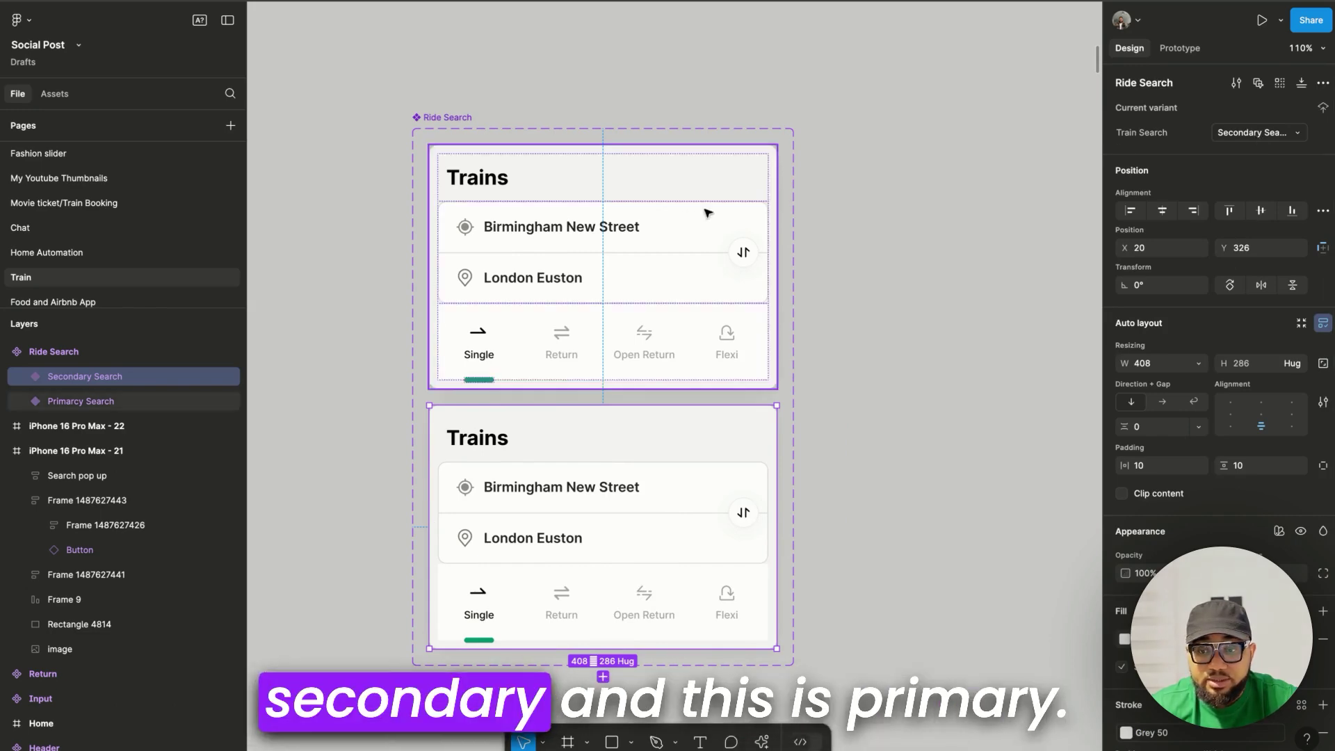
left_click(1259, 132)
left_click(1272, 118)
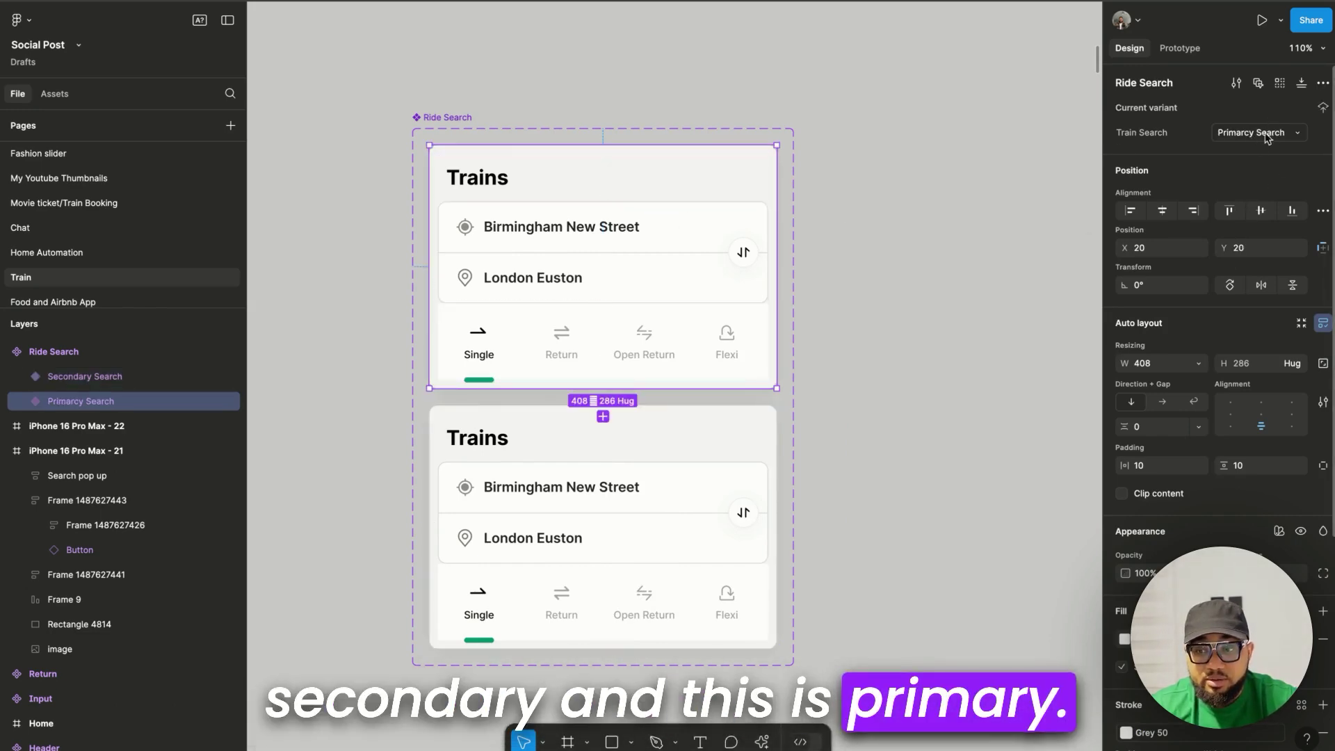
left_click(1307, 738)
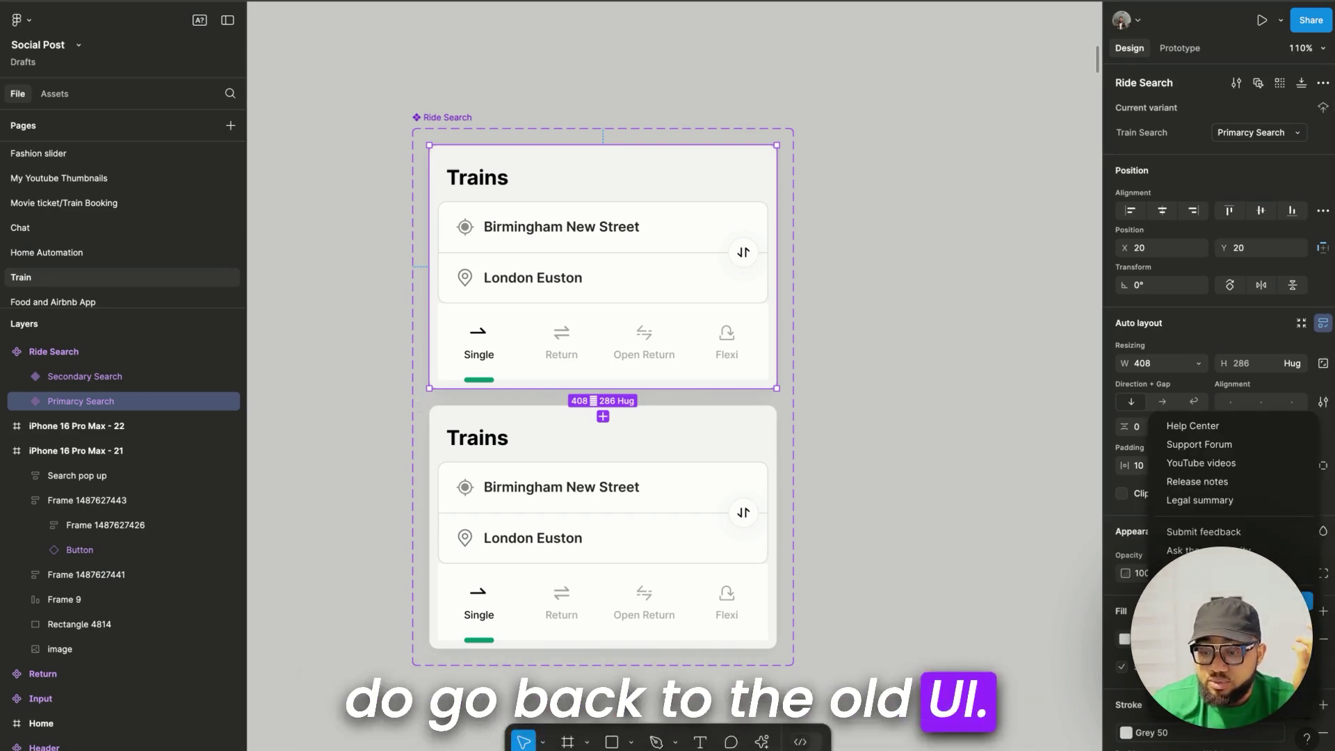
left_click(1203, 588)
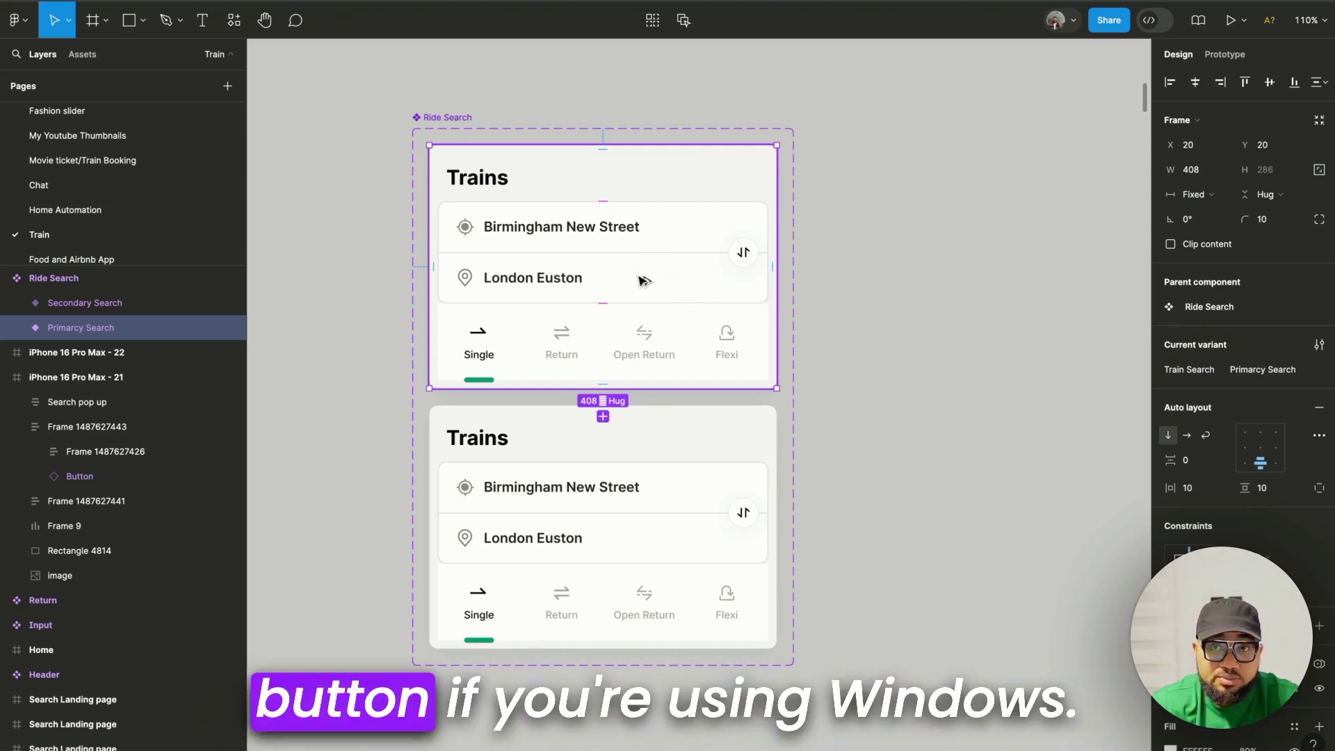
Alt-drag the Primary Search variant to place an instance to the right of the component set.
left_click_drag(599, 276, 1066, 393)
scroll(1064, 388, "right", 5)
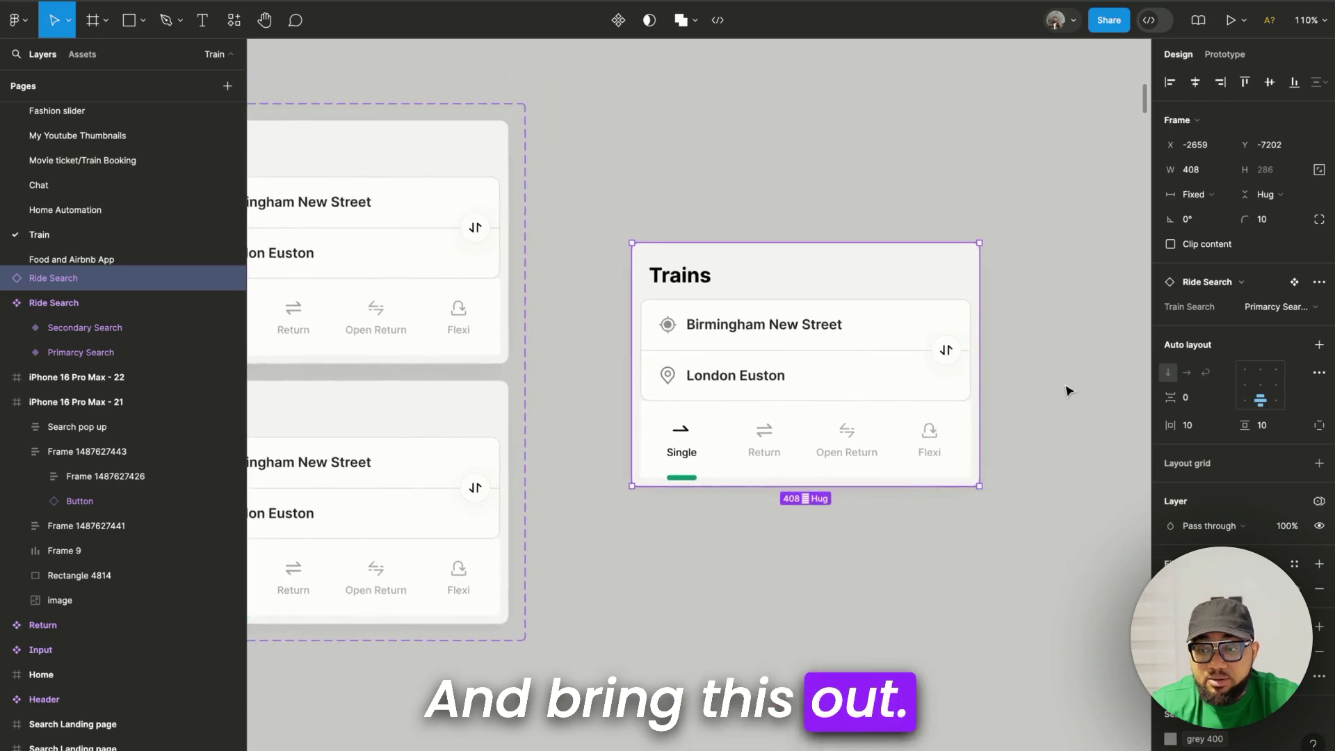
left_click_drag(786, 343, 790, 320)
right_click(790, 320)
left_click(677, 587)
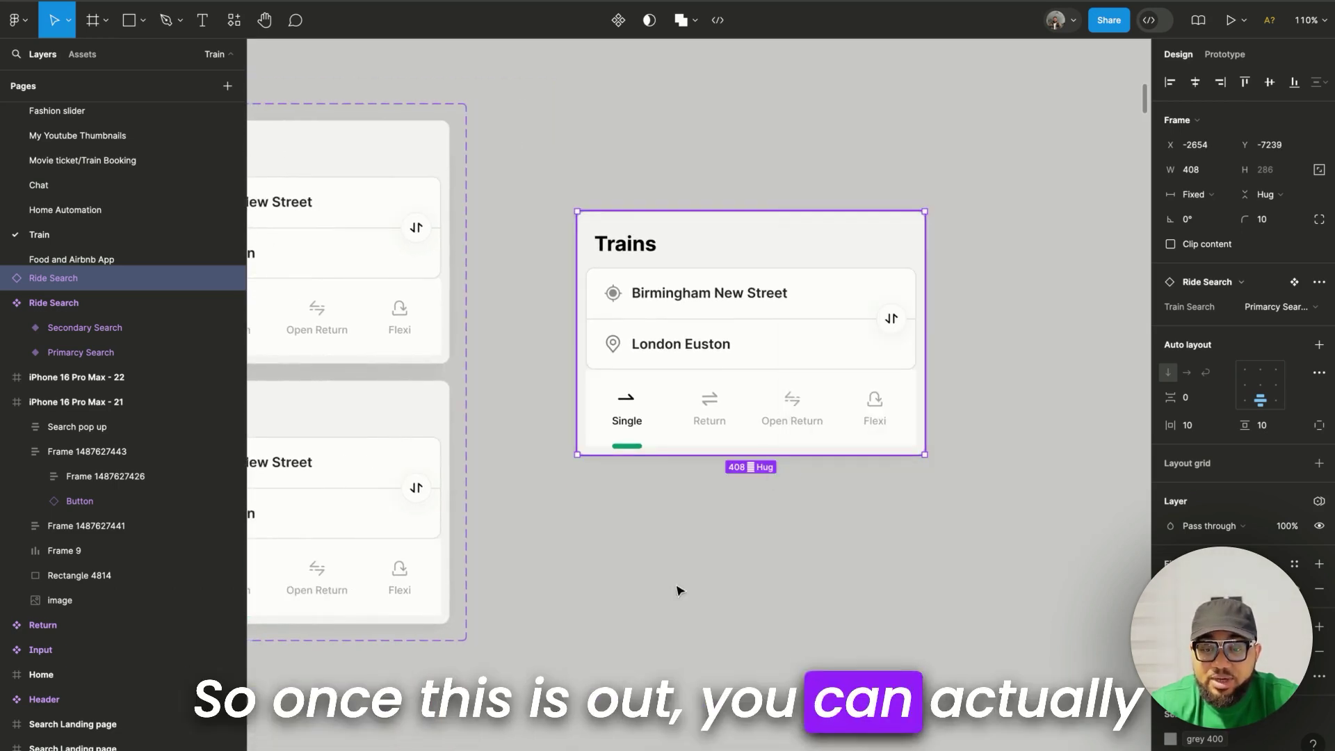
Change the instance's stations to London and Birmingham.
double_click(685, 293)
double_click(687, 292)
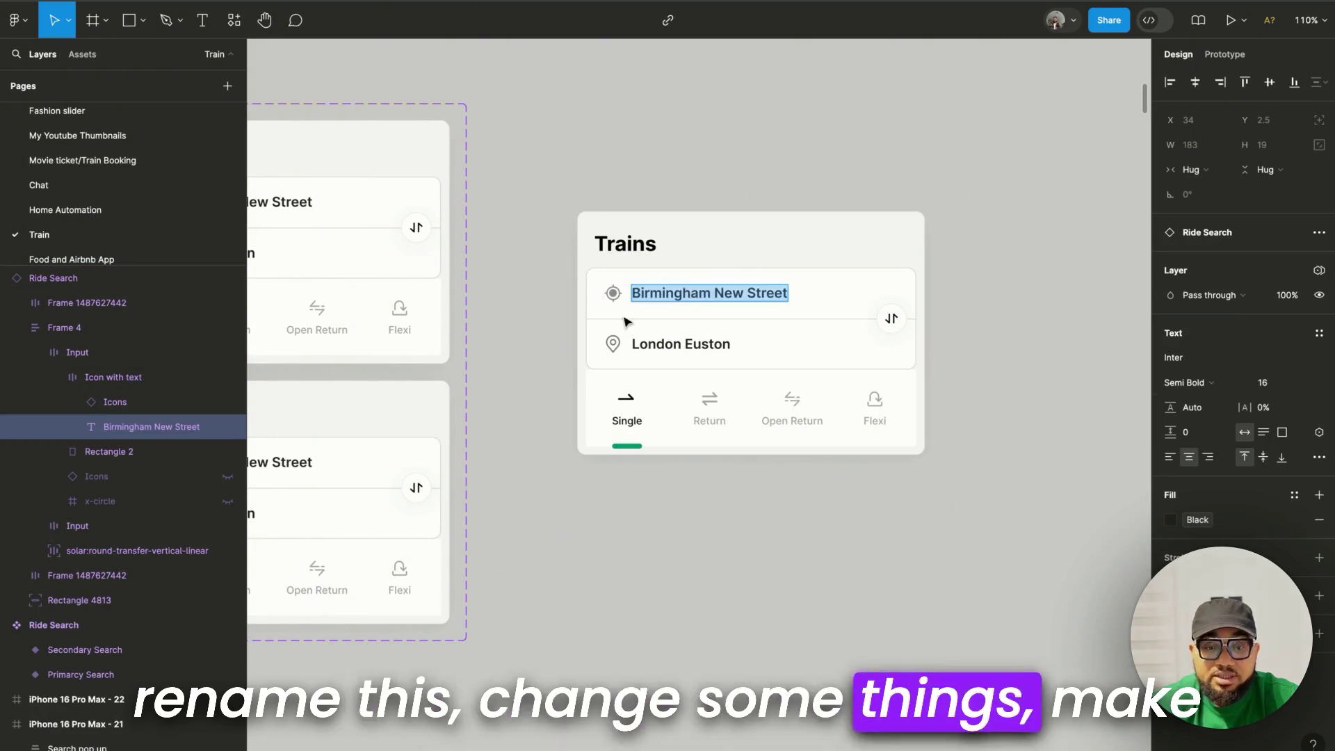
scroll(626, 319, "left", 3)
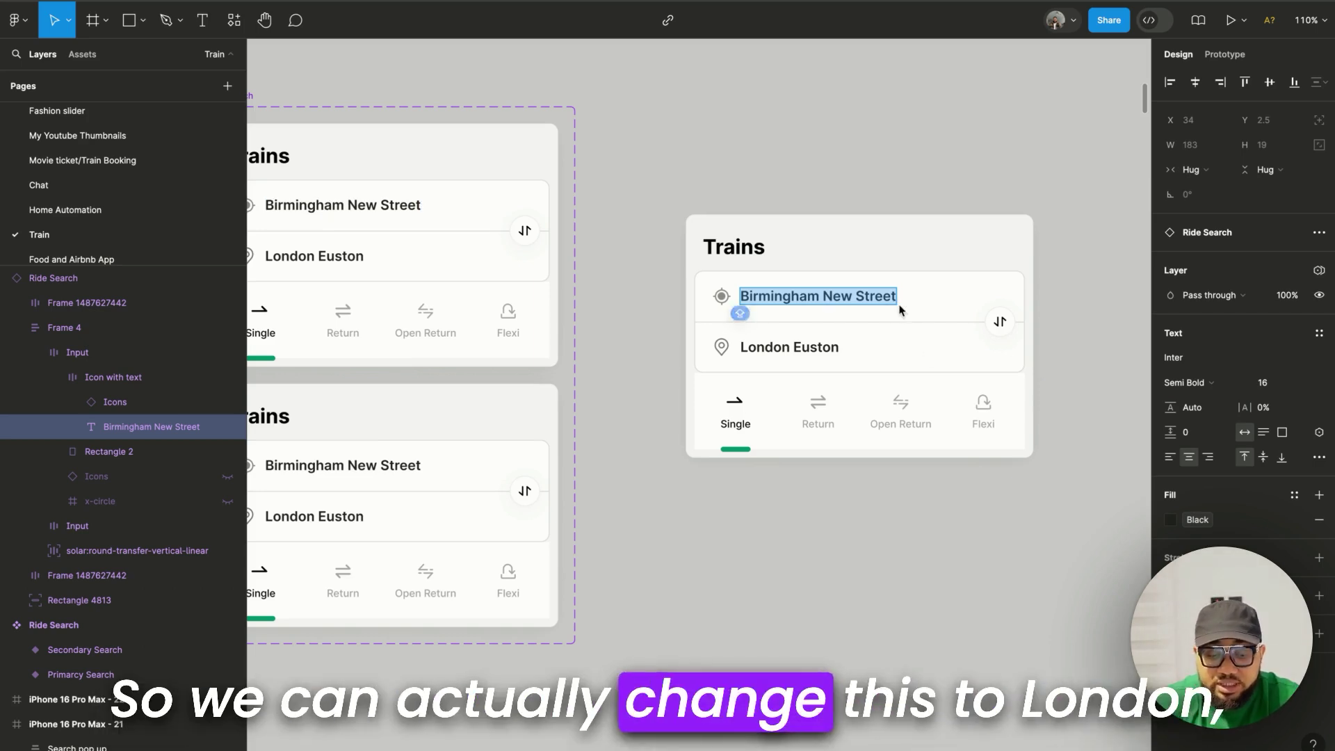
type("London")
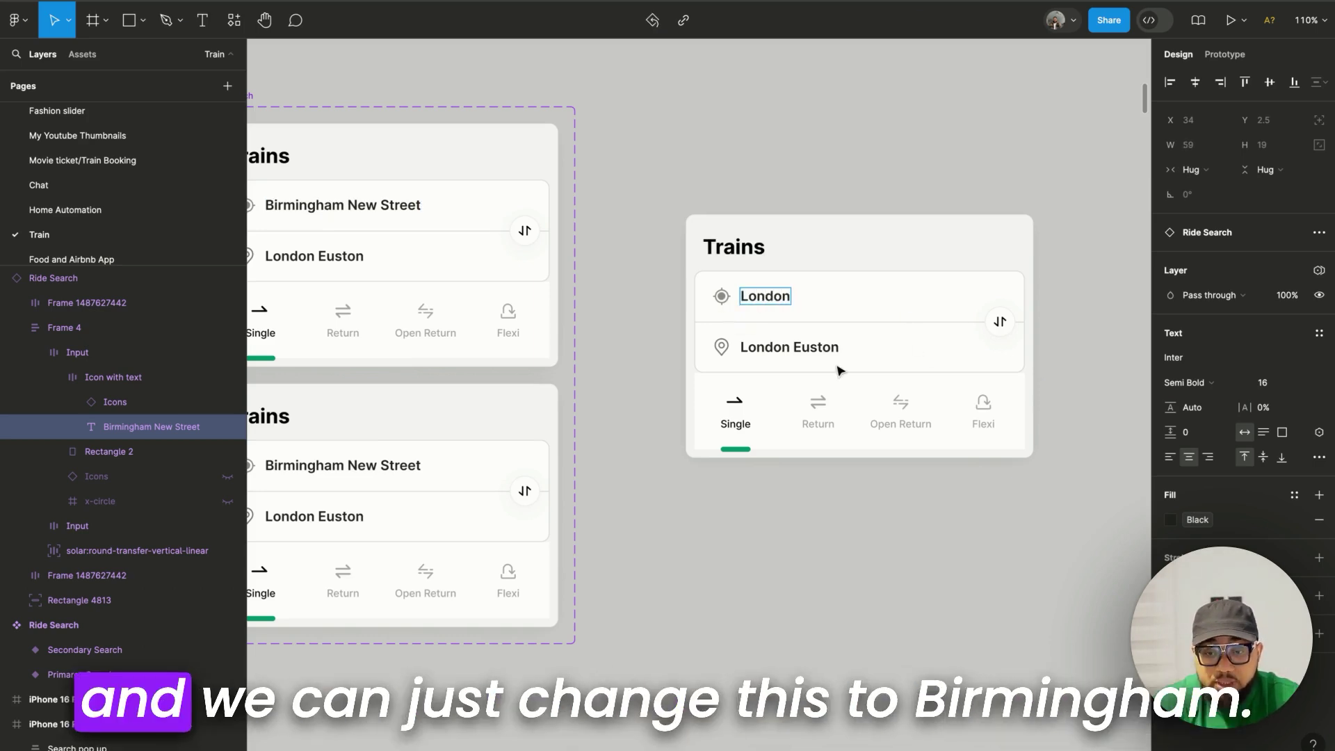
left_click(822, 350)
double_click(823, 349)
type("Birmingham")
left_click(835, 536)
scroll(835, 529, "left", 2)
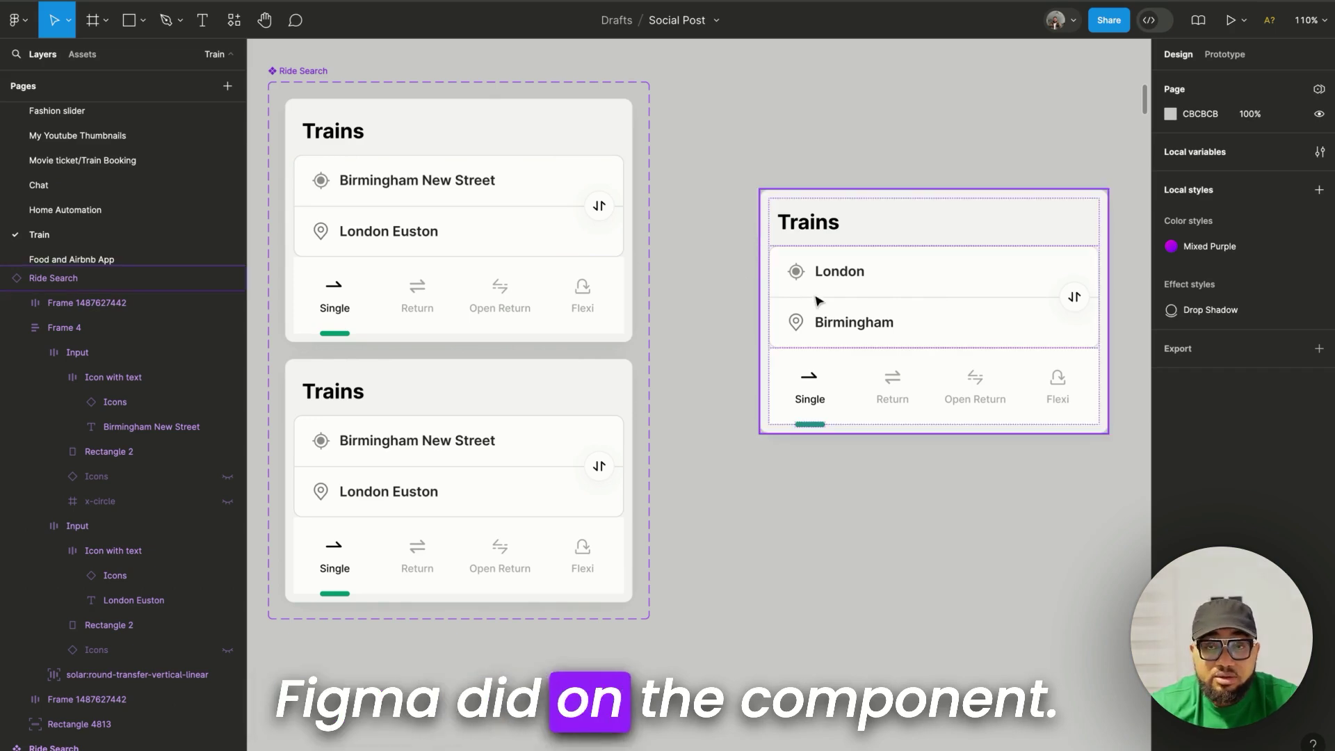
Create a Show Flexi boolean property on the Flexi tab and test it on the instance.
left_click(883, 379)
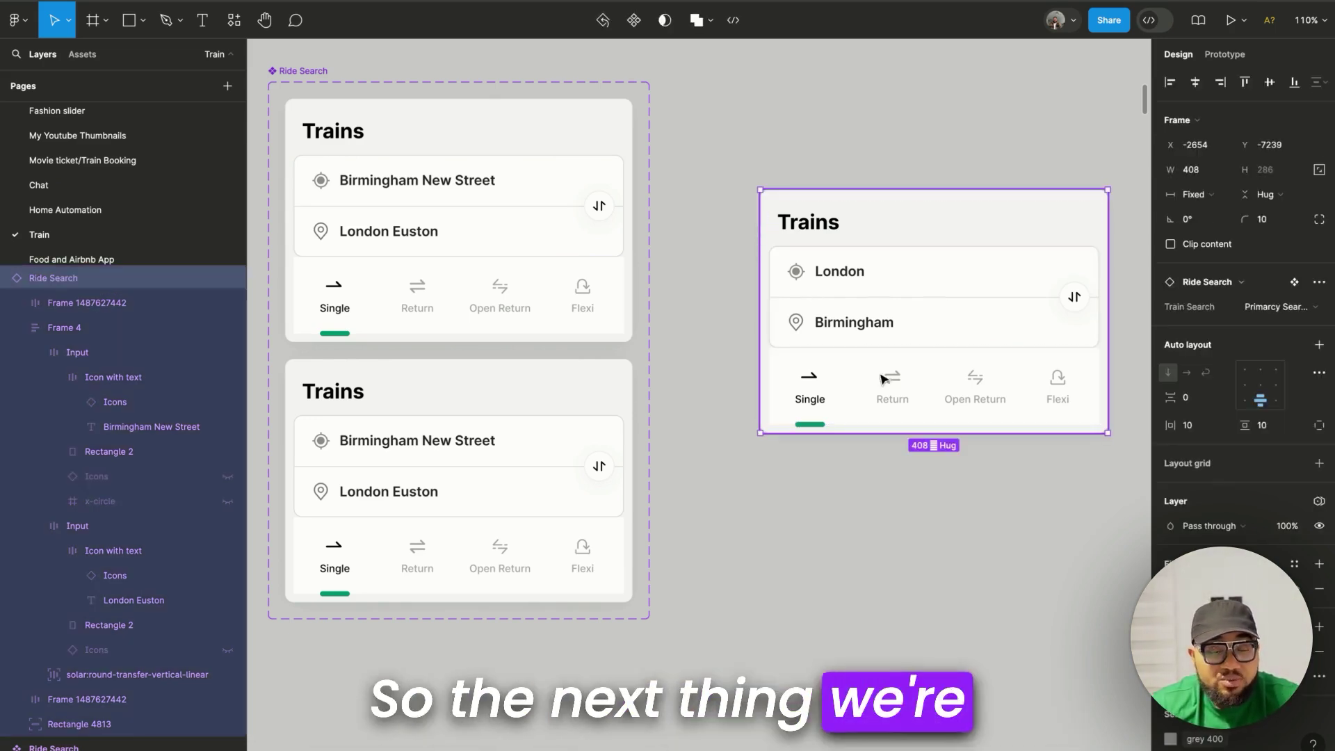
double_click(530, 301)
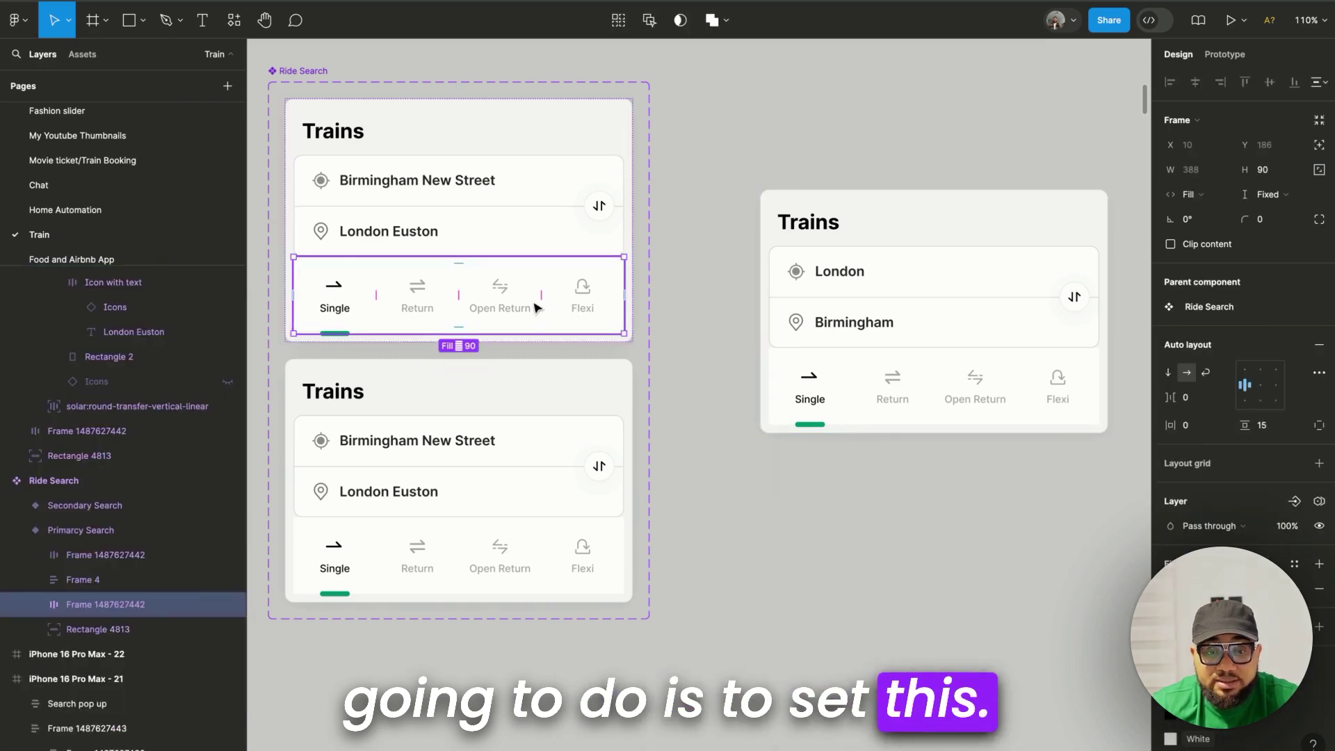
left_click(576, 310)
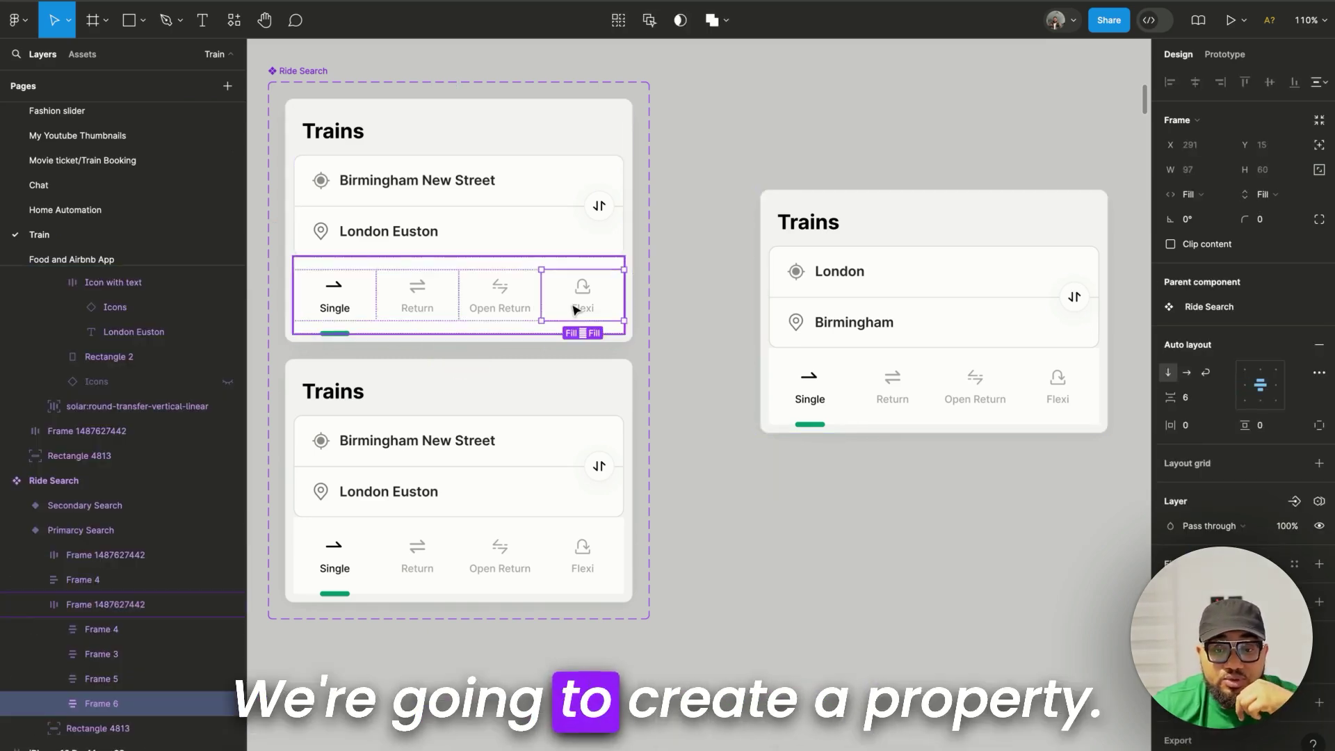
left_click(1294, 501)
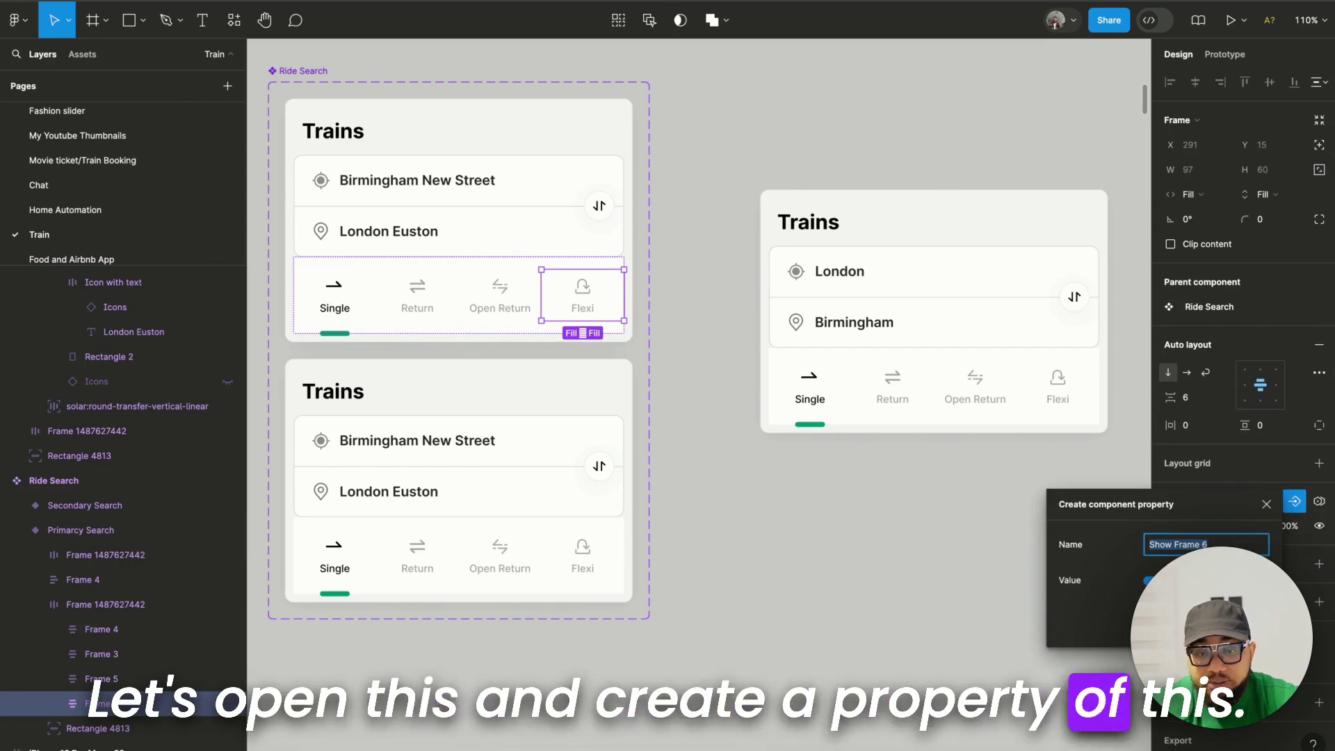
type("Show Flexi")
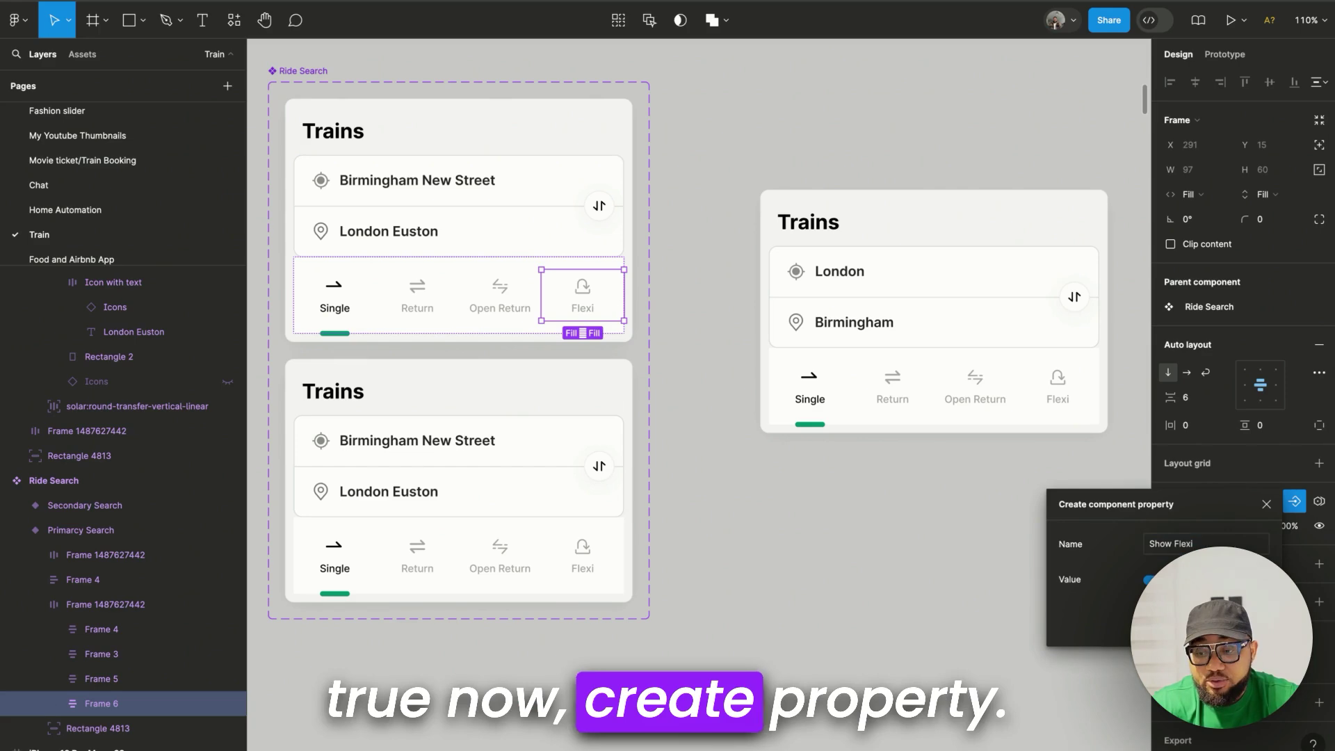
key("Return")
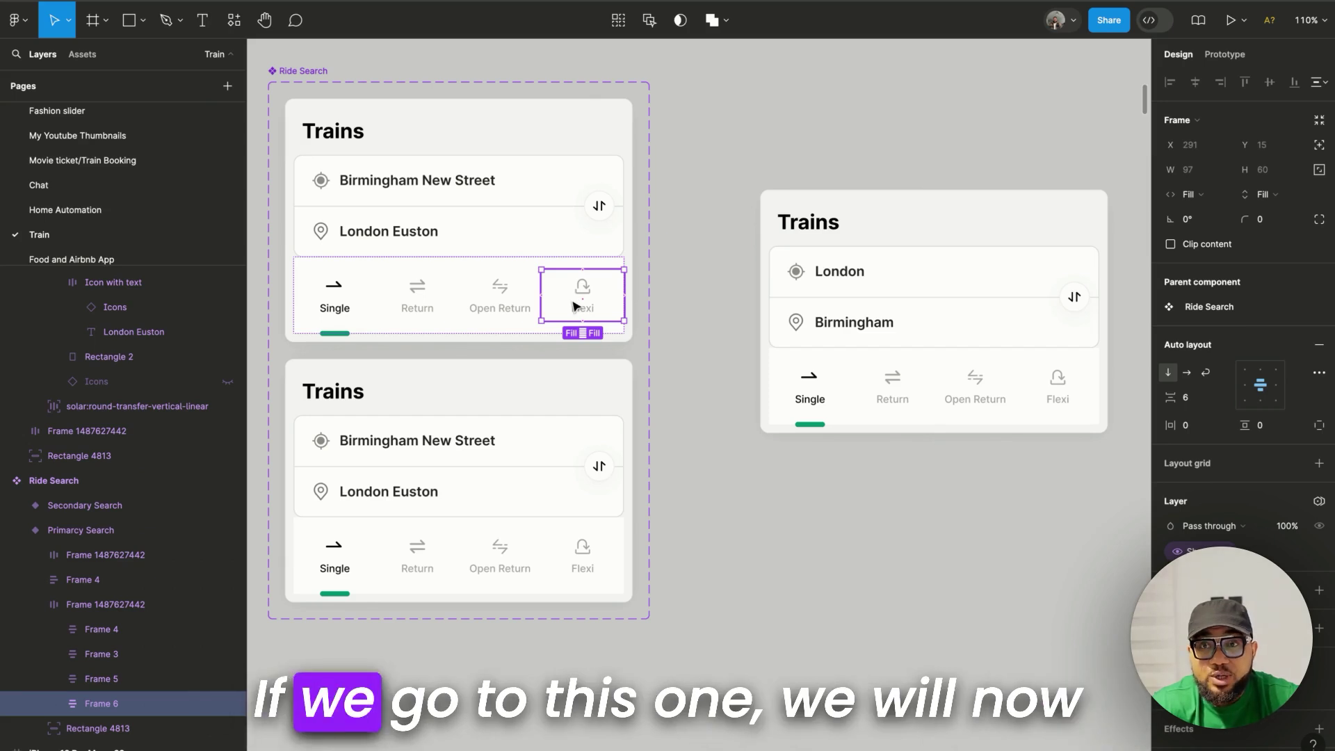
left_click(924, 330)
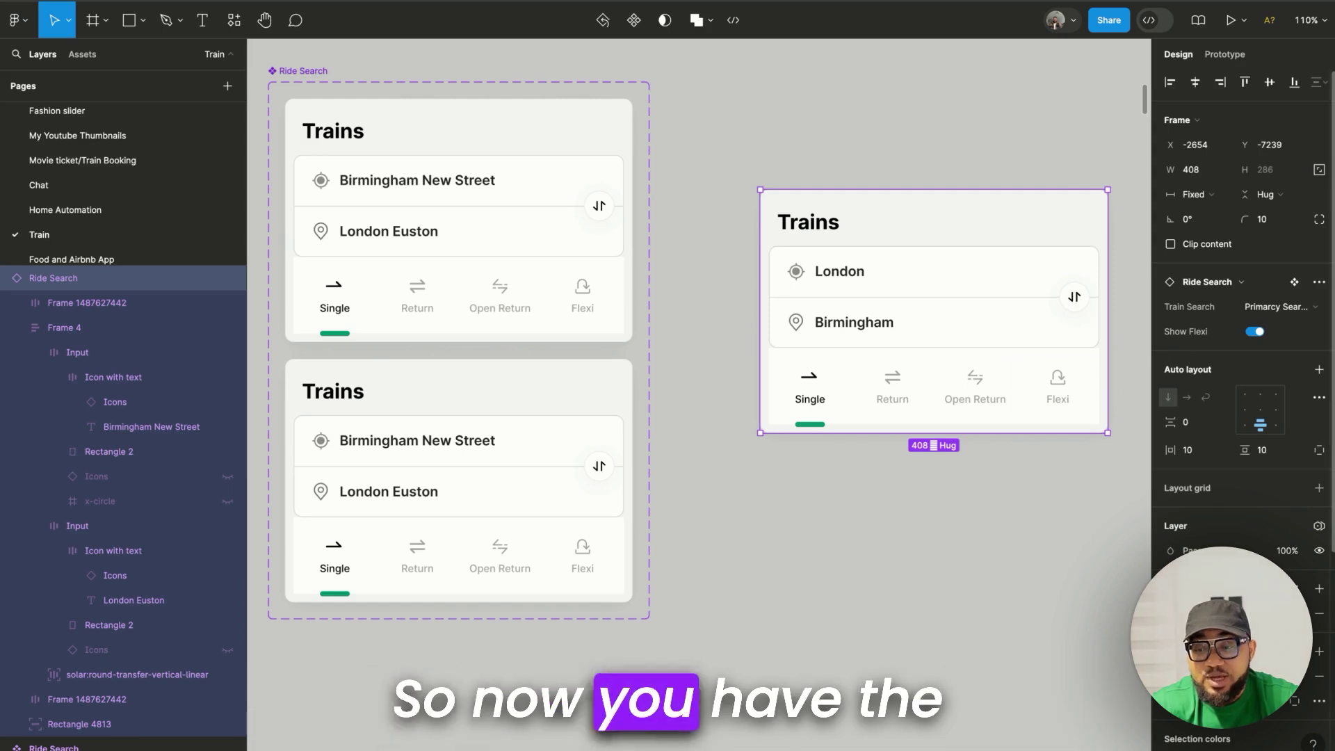
left_click(1253, 333)
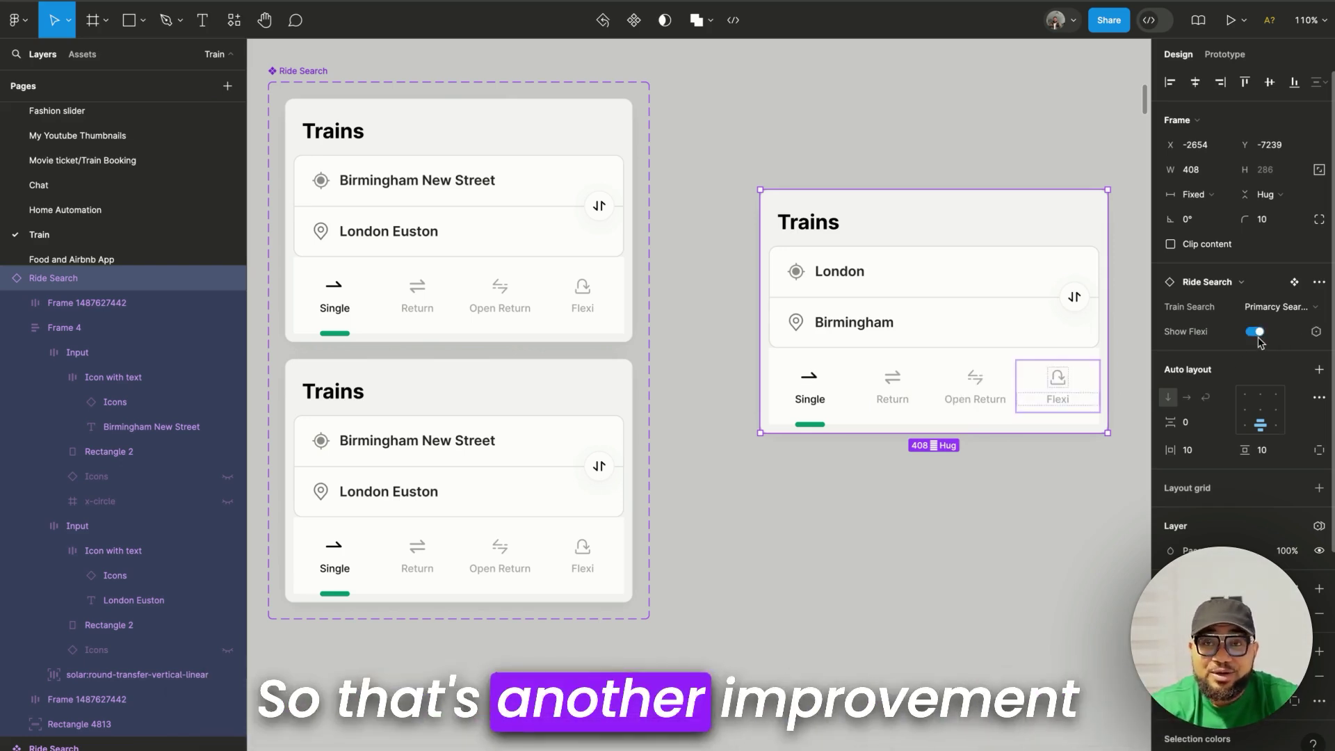
Bind the tab row's visibility to a new Show Bottom Menu boolean property.
left_click(769, 515)
double_click(516, 289)
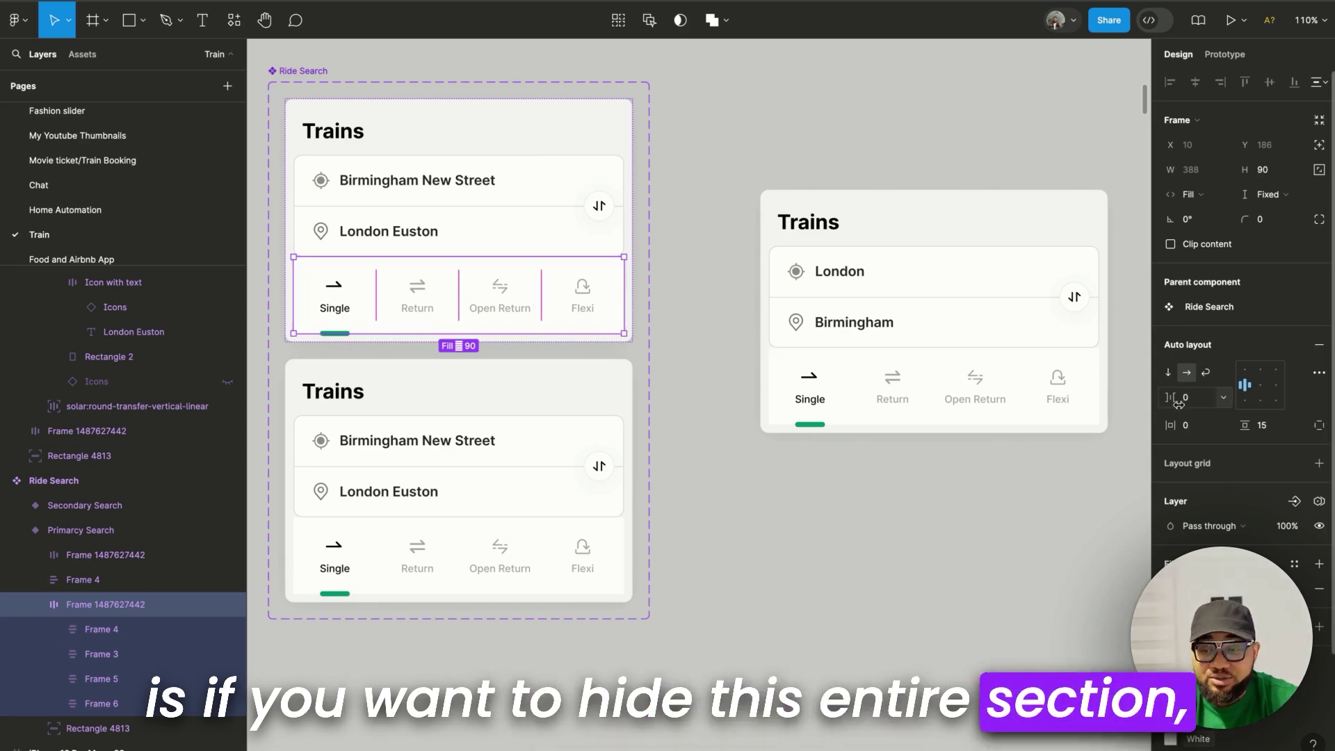
left_click(1294, 501)
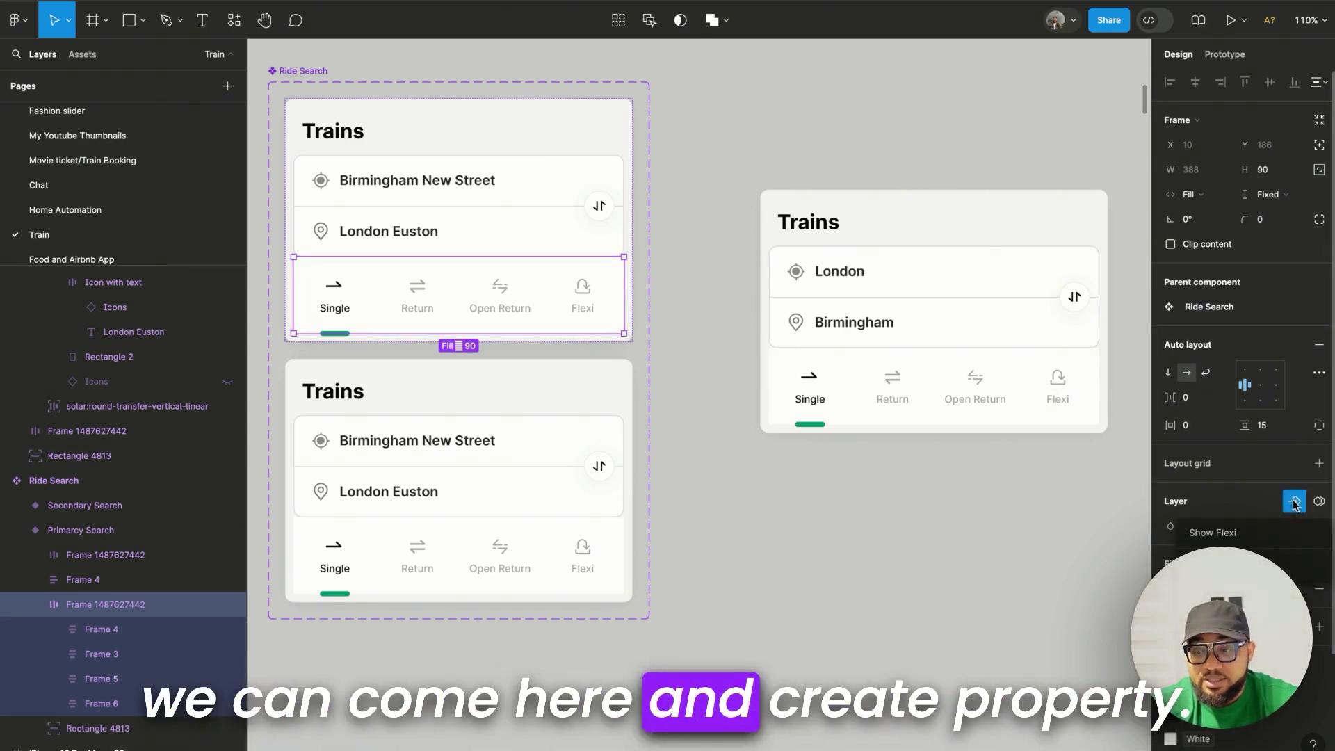
left_click(1245, 565)
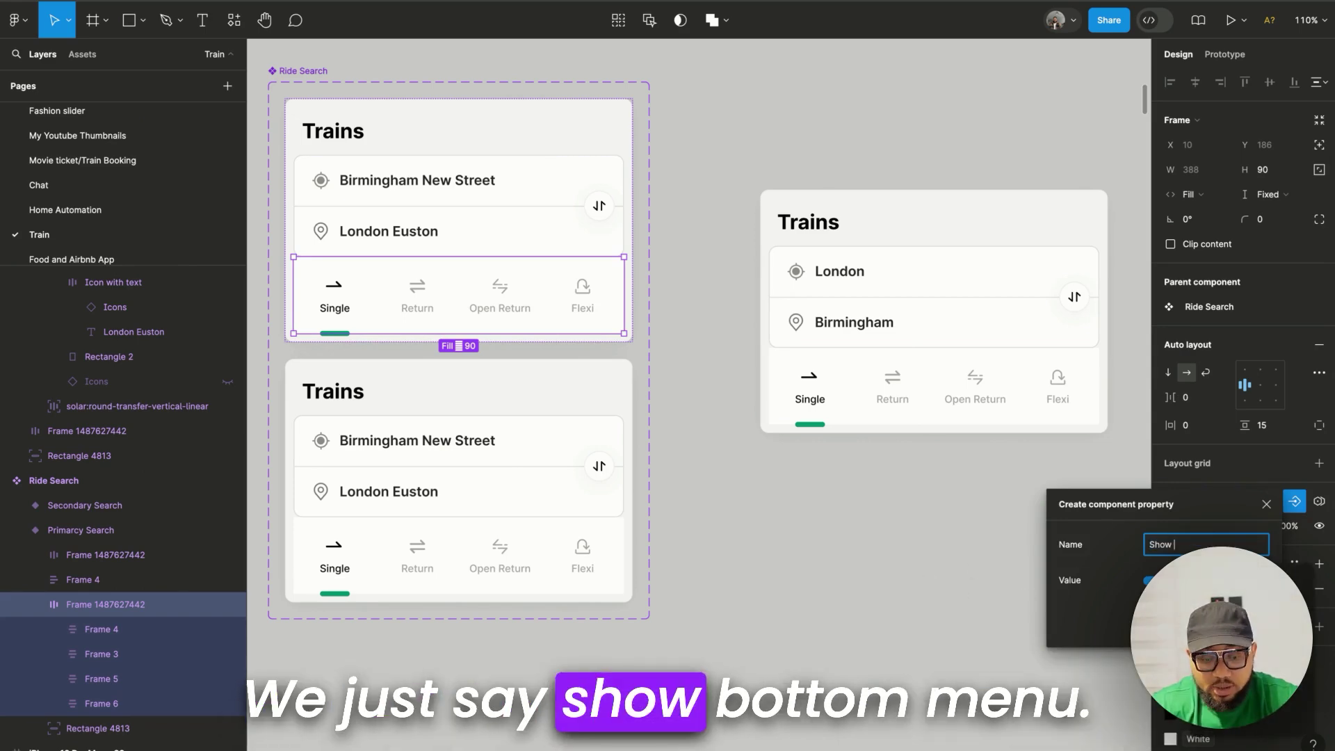
type("Bottom Menu")
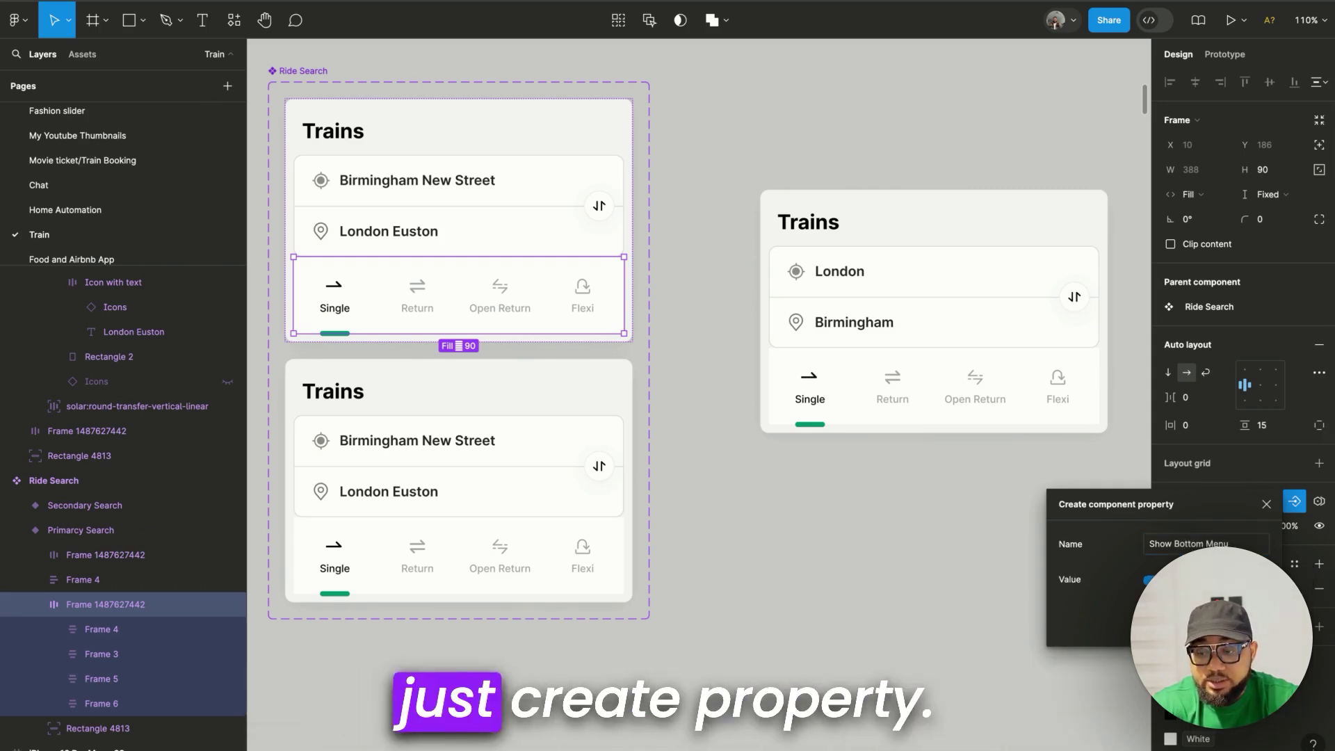
key("Return")
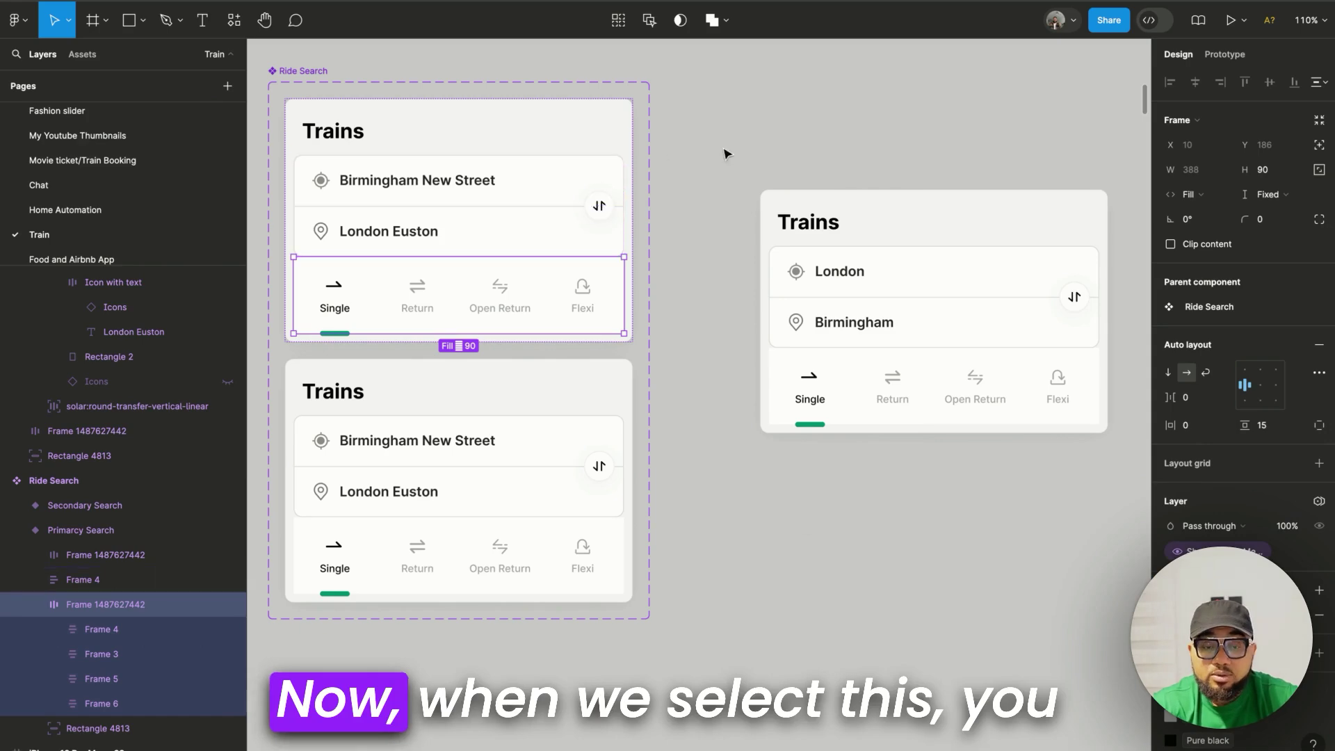
left_click(938, 209)
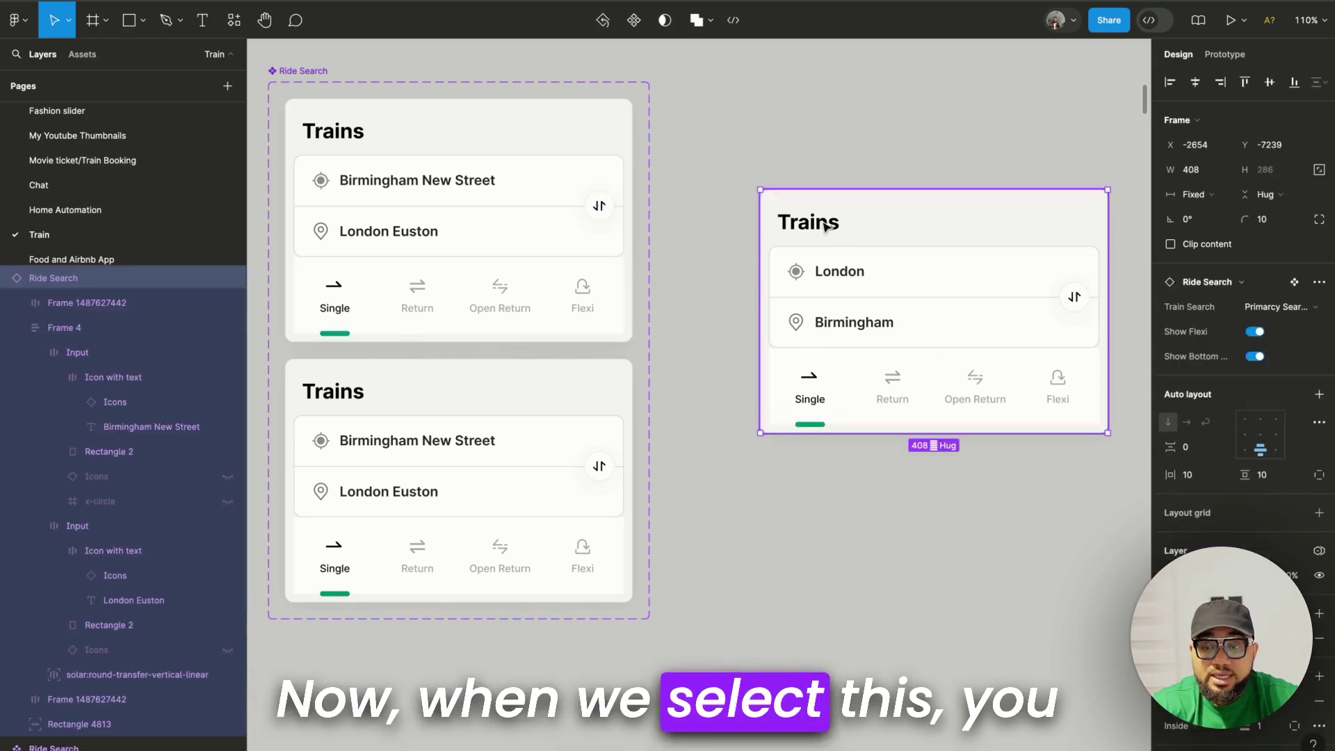
Turn Show Bottom Menu off on the instance and move the card up and left.
left_click(1256, 357)
left_click(1019, 586)
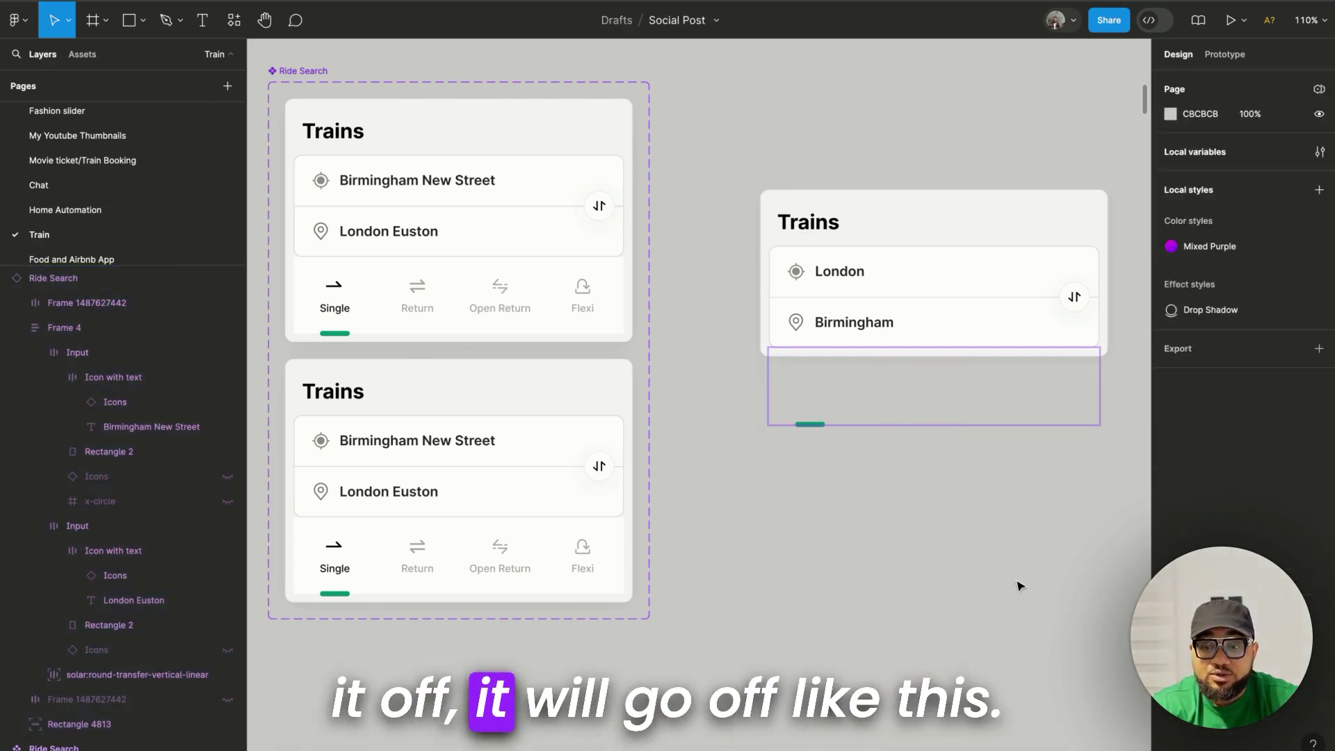
left_click_drag(859, 224, 811, 185)
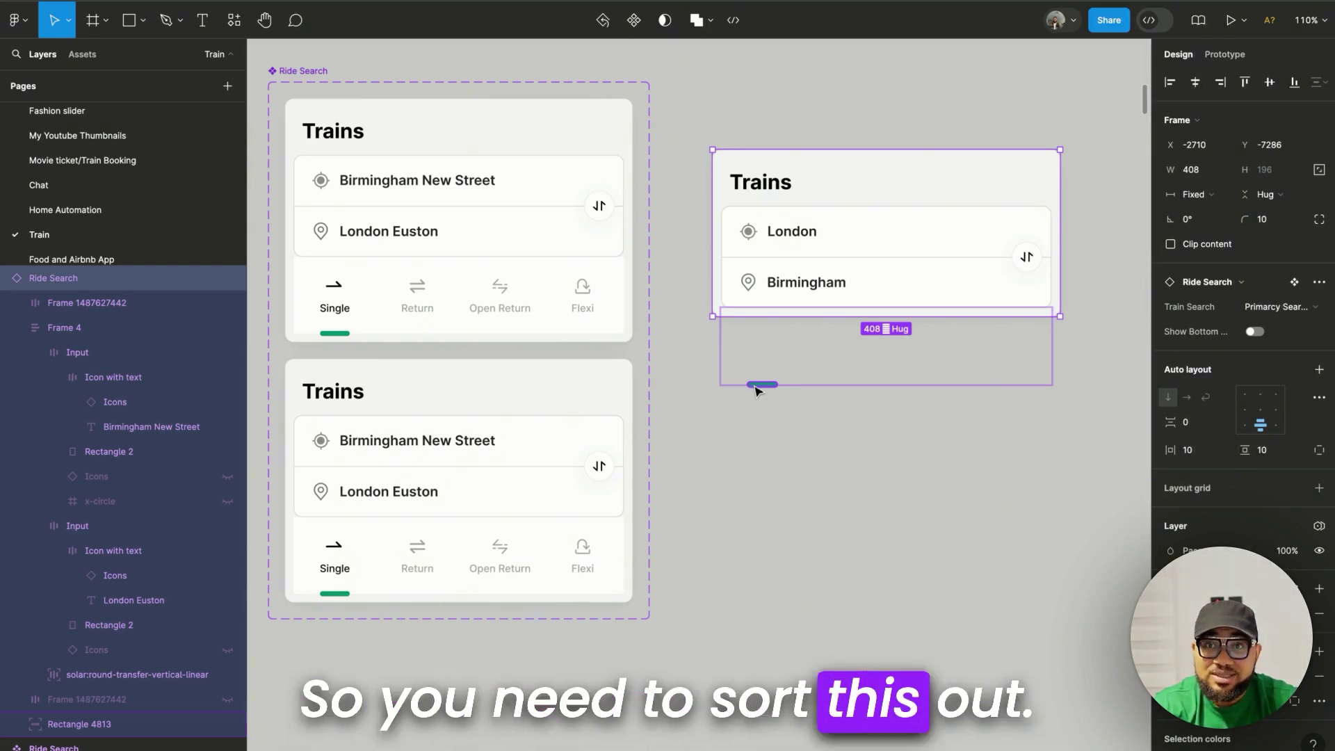
Move the green underline bar into the tab row, bottom-aligned and nudged under Single.
double_click(343, 335)
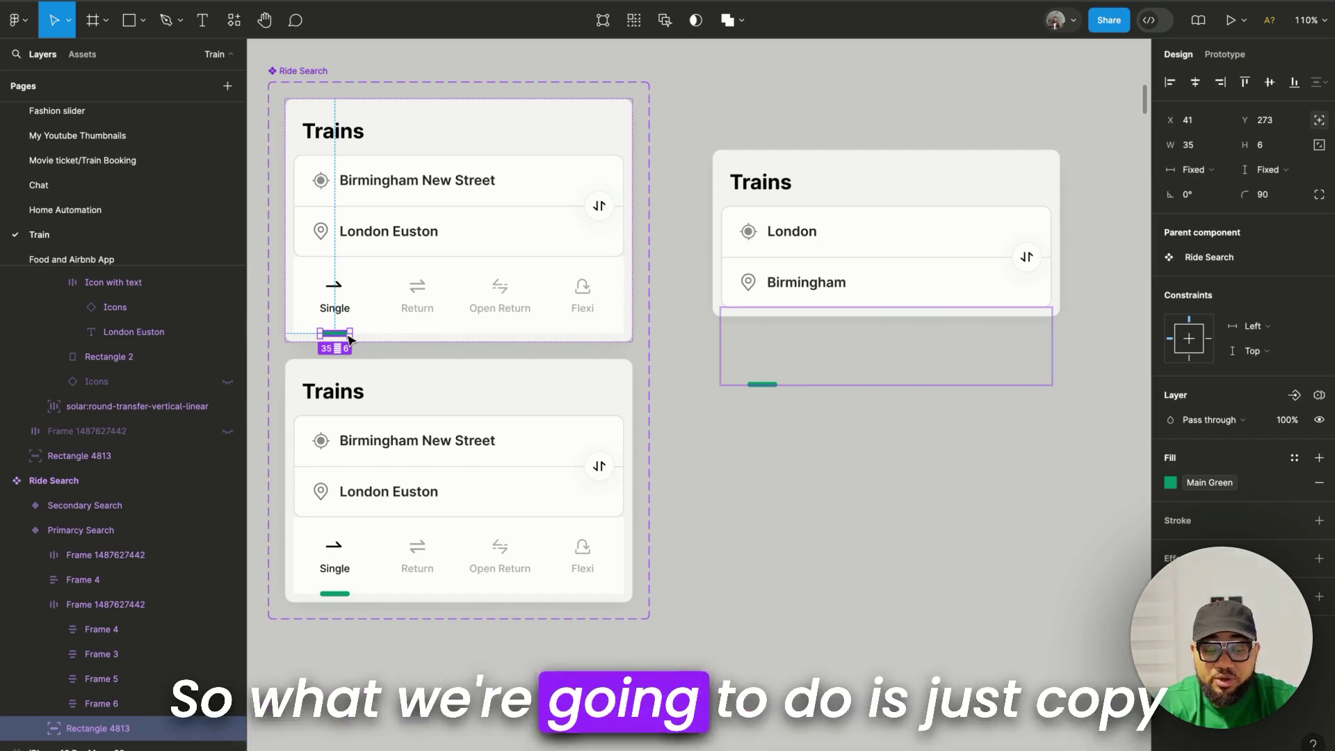
key("Delete")
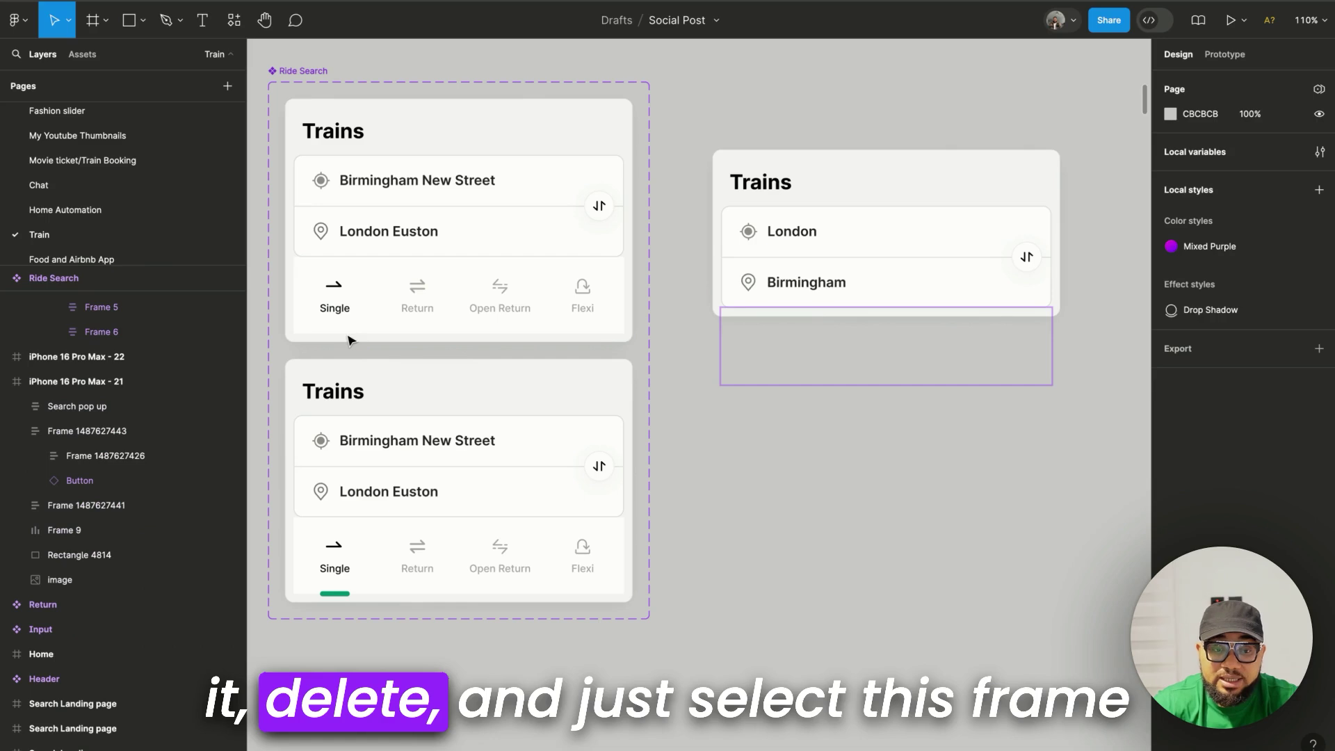
double_click(361, 318)
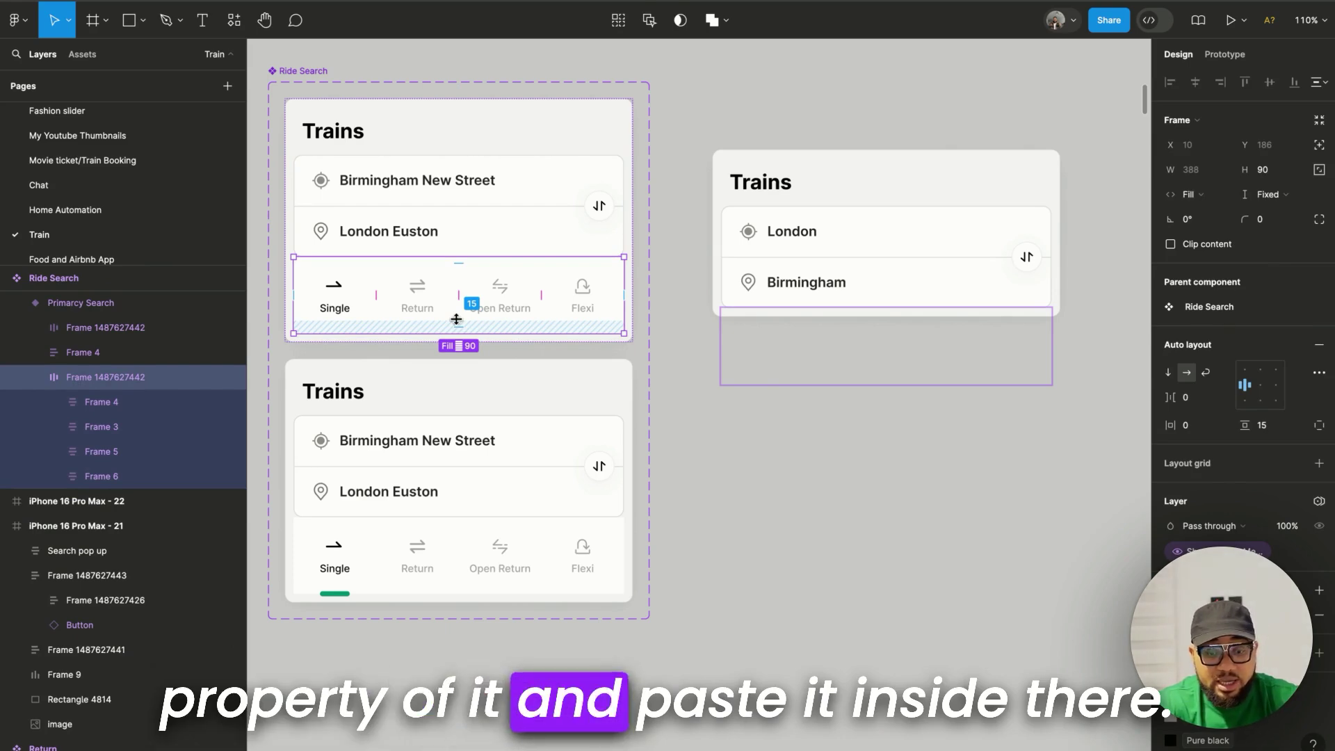
key("ctrl+v")
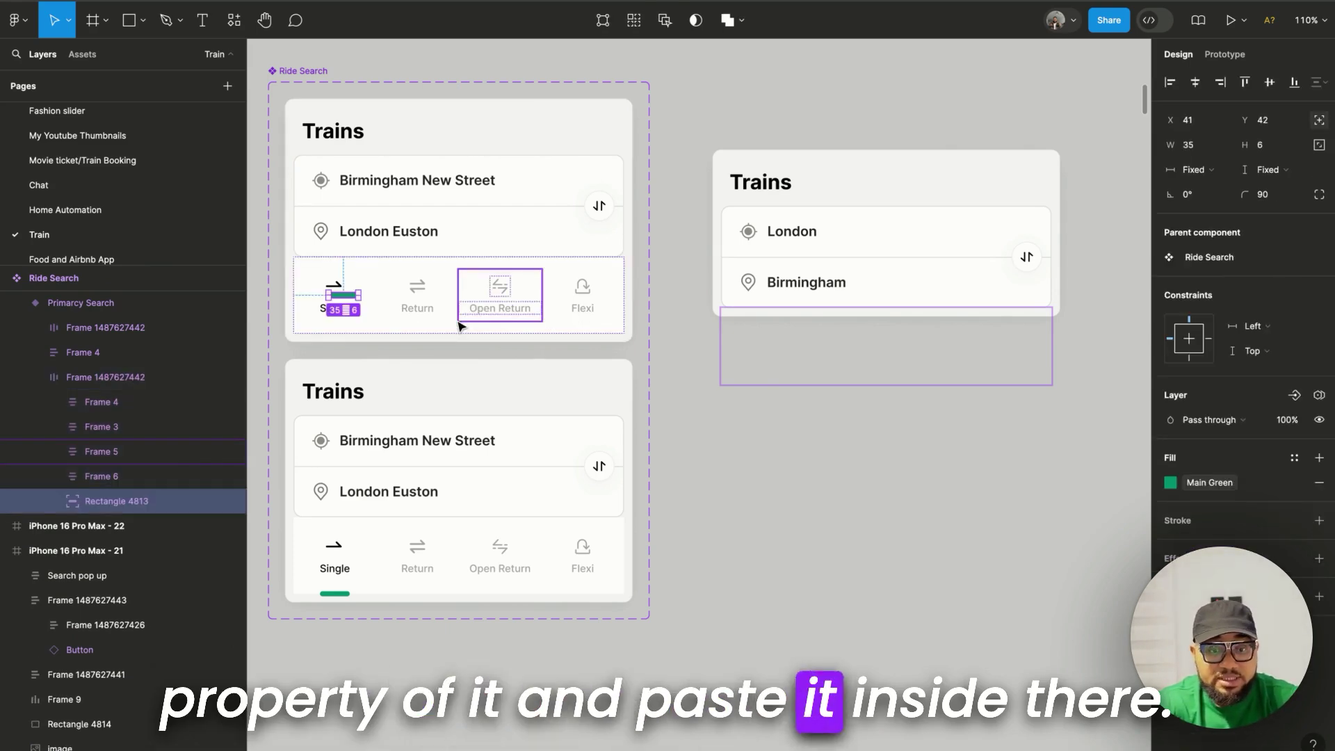
left_click(1295, 87)
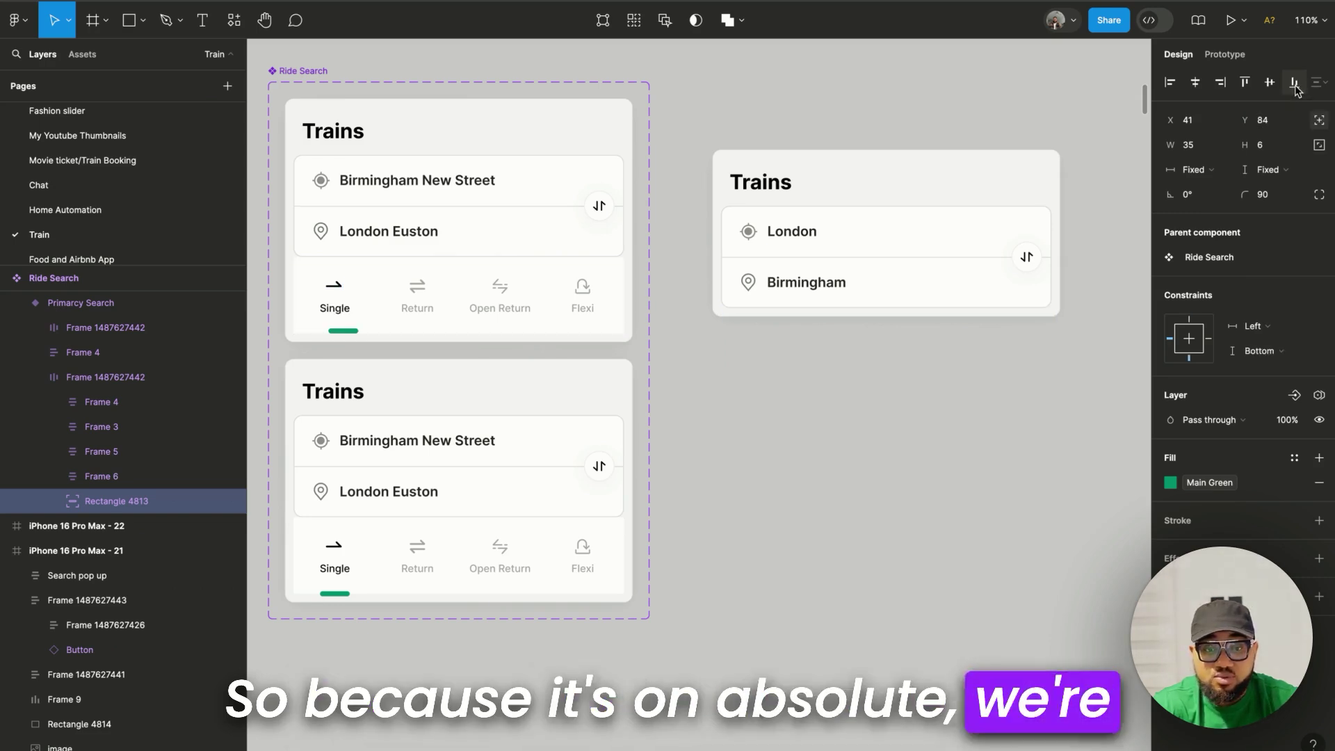
key("Left")
key("Left")
key("Left")
key("Left")
key("Left")
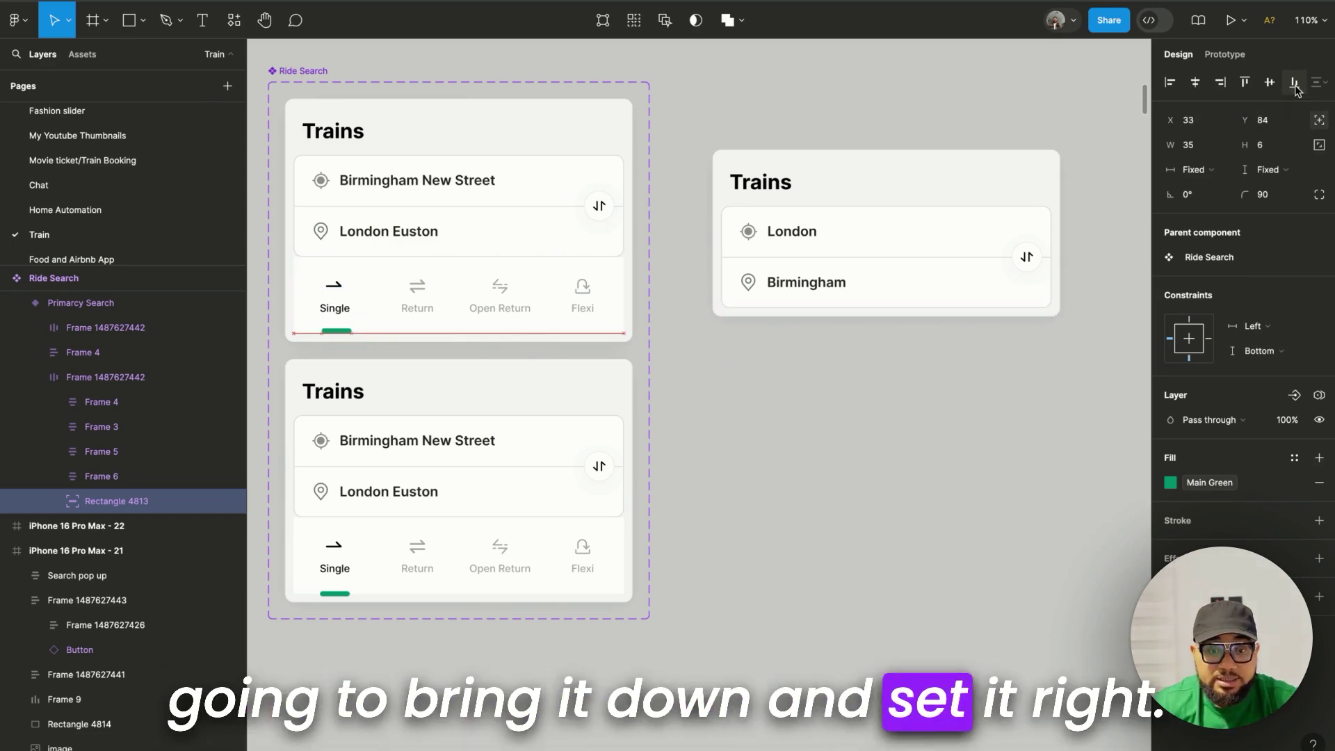
left_click(902, 477)
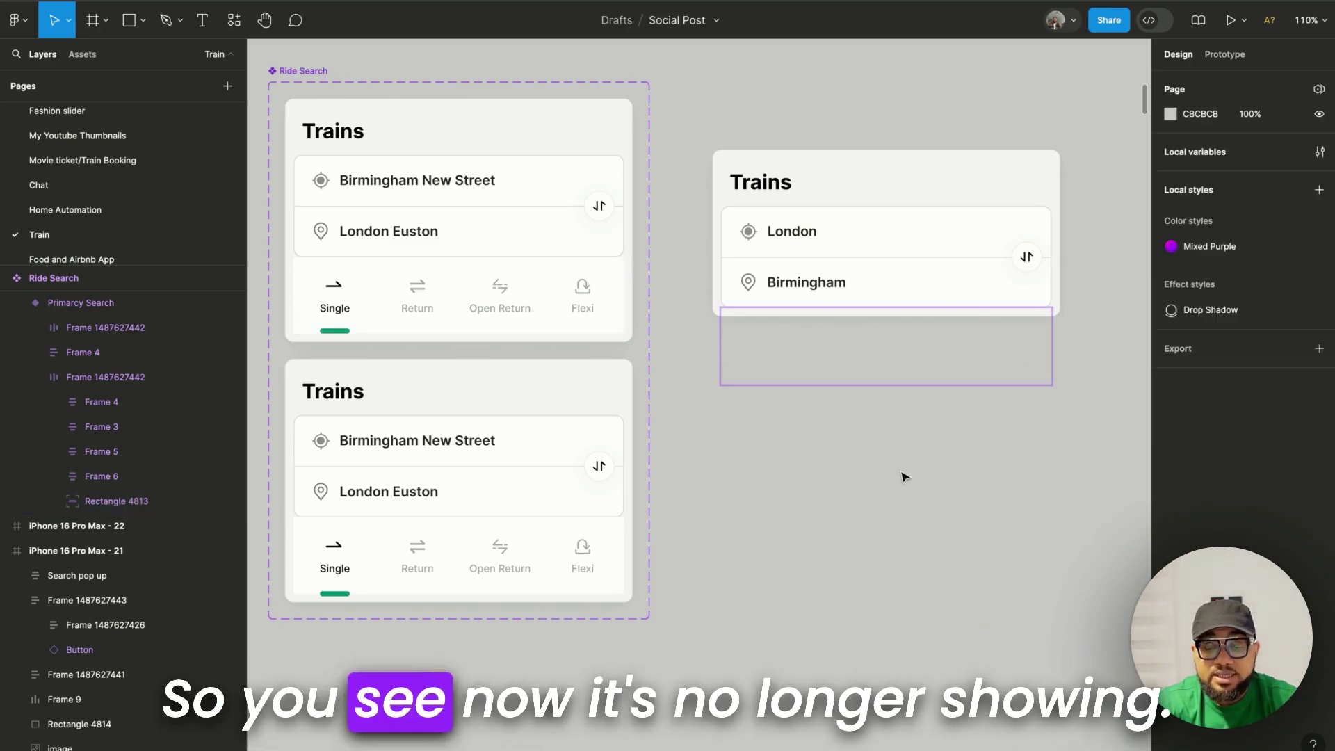
Switch Show Bottom Menu back on for the London–Birmingham instance.
left_click(822, 200)
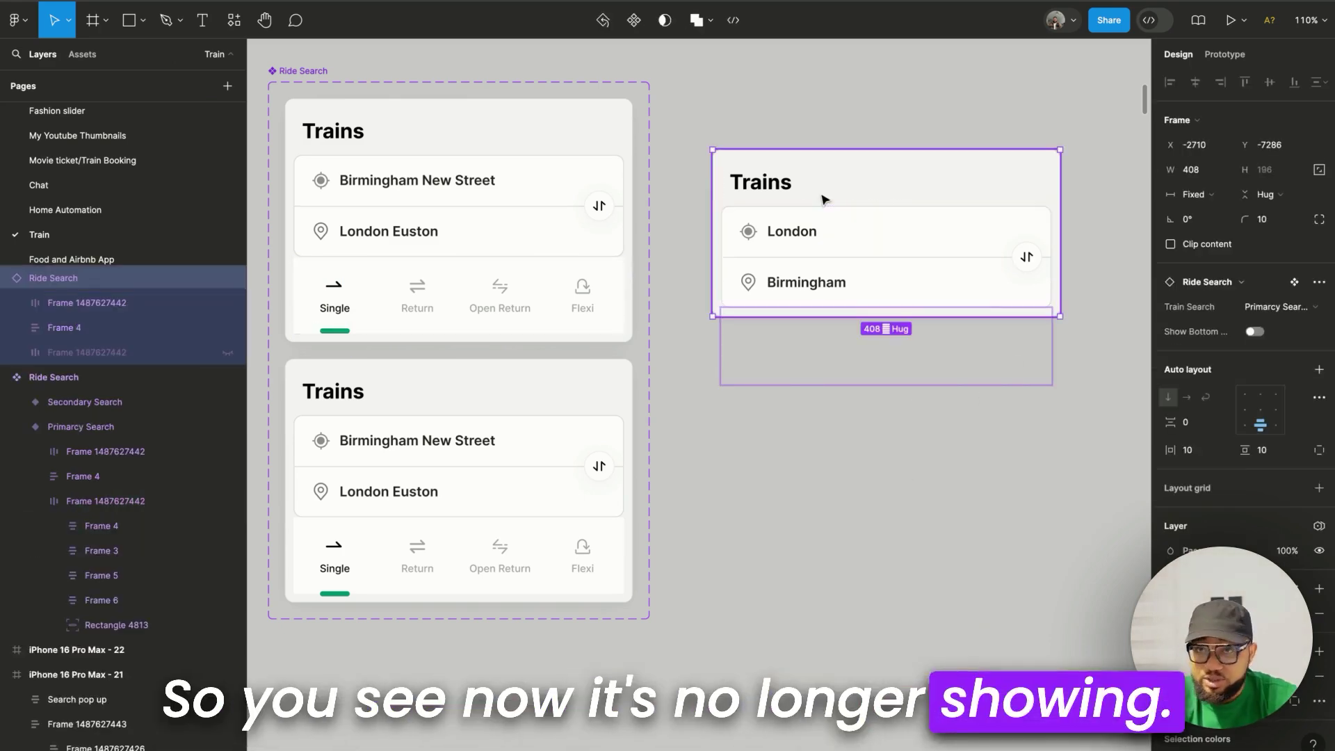
left_click(443, 310)
left_click(957, 188)
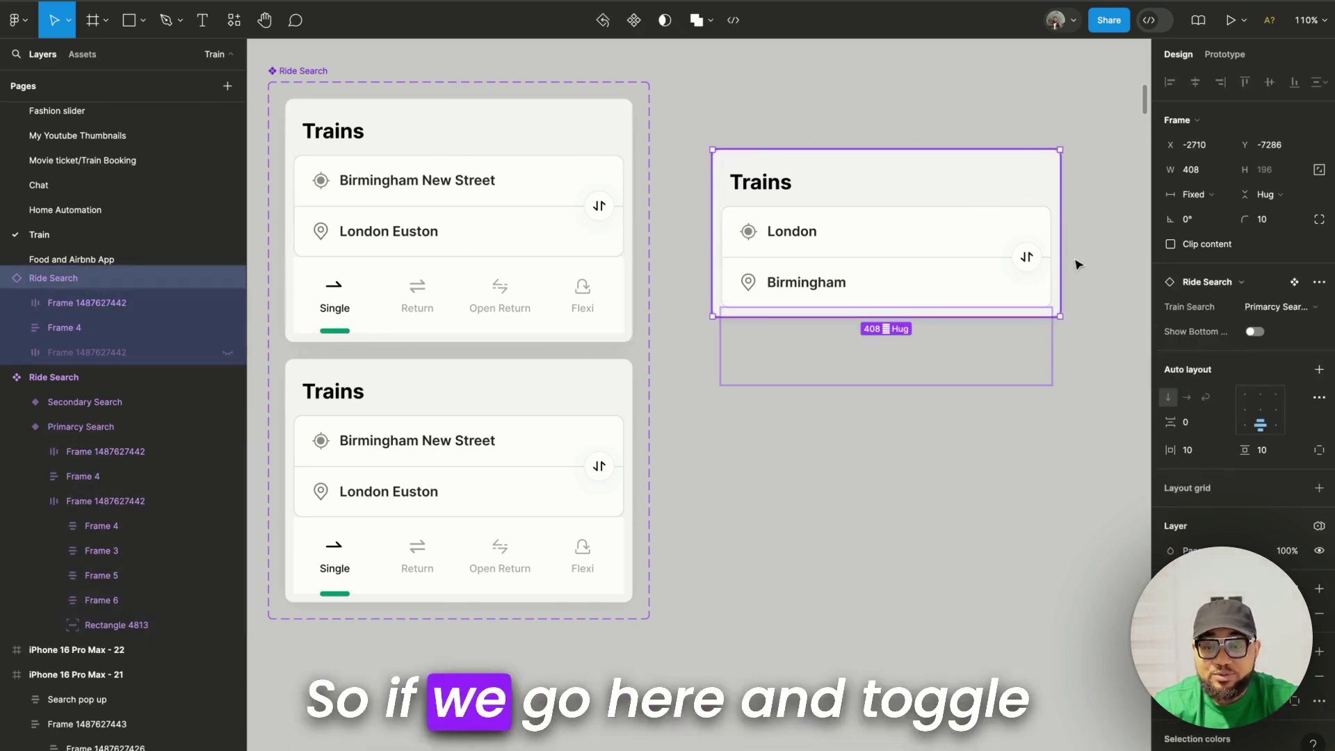
left_click(1256, 332)
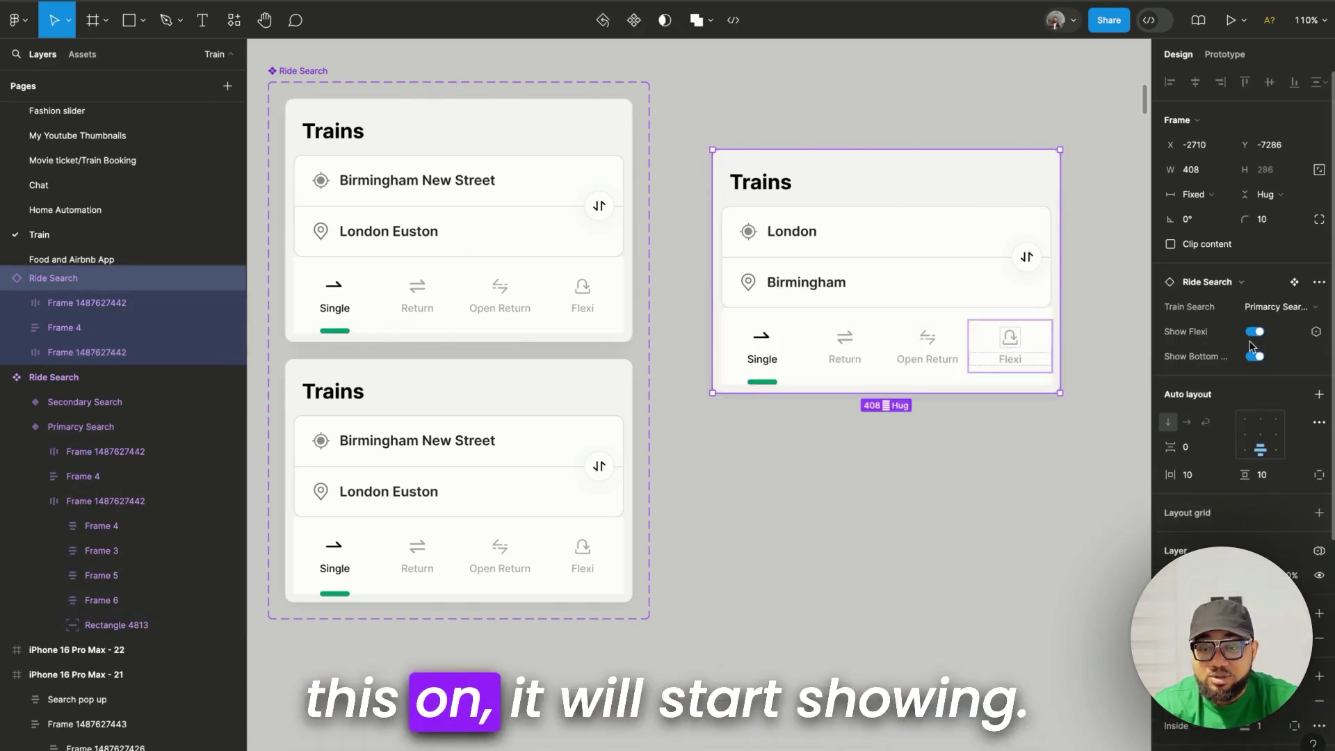
left_click(989, 432)
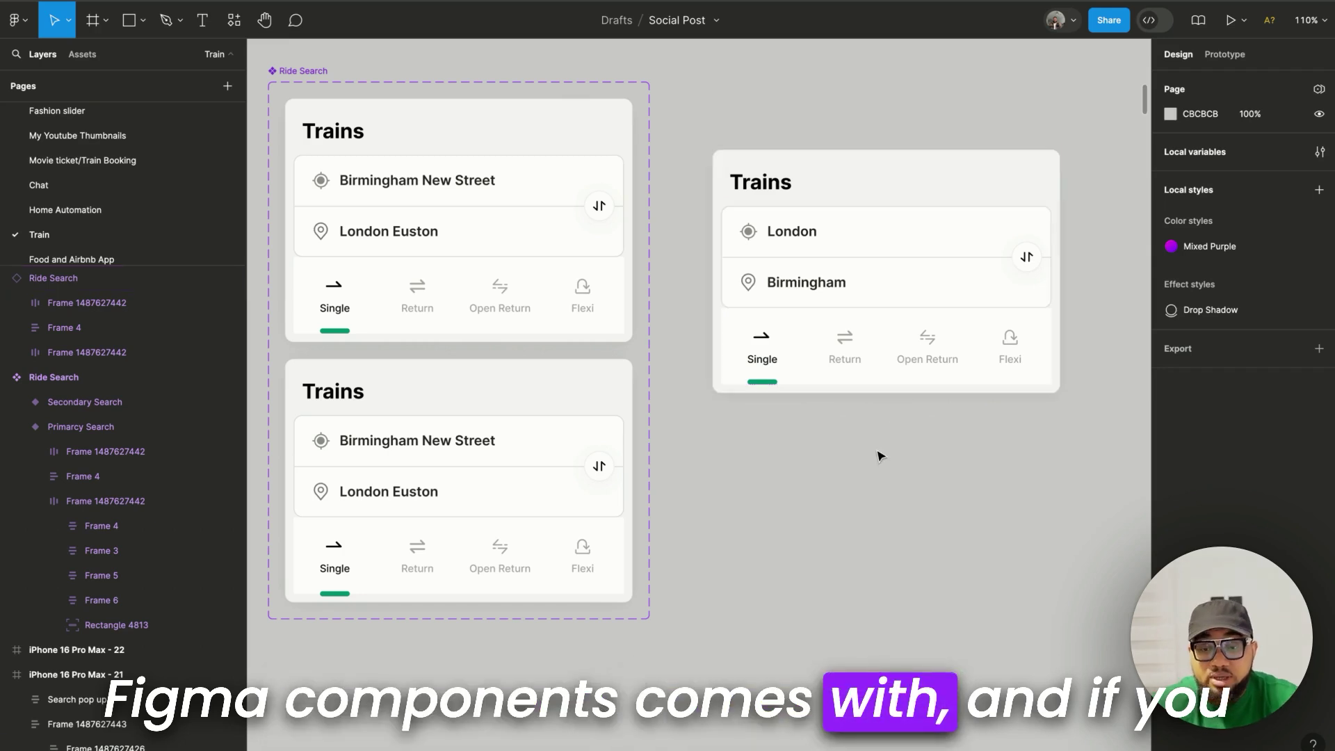
Create a Show Direction visibility property for the swap-direction icon.
left_click(598, 214)
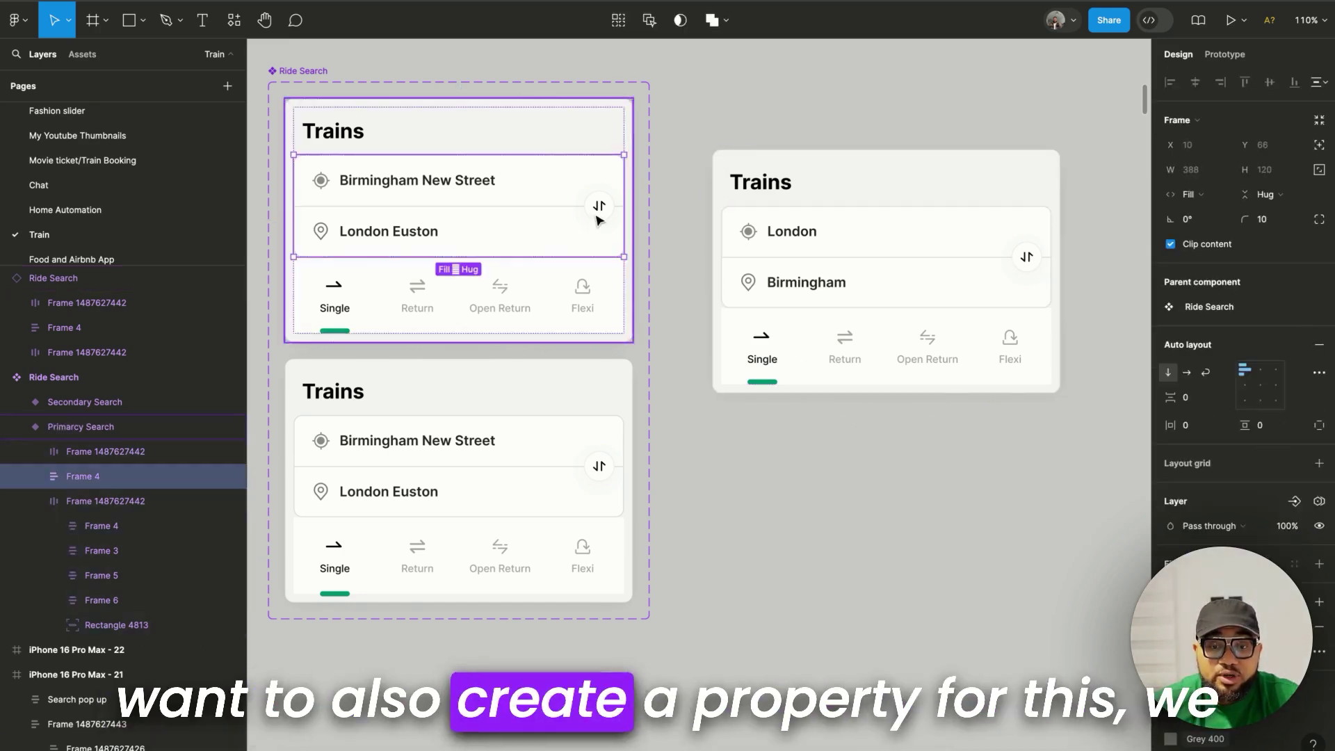
left_click(599, 208)
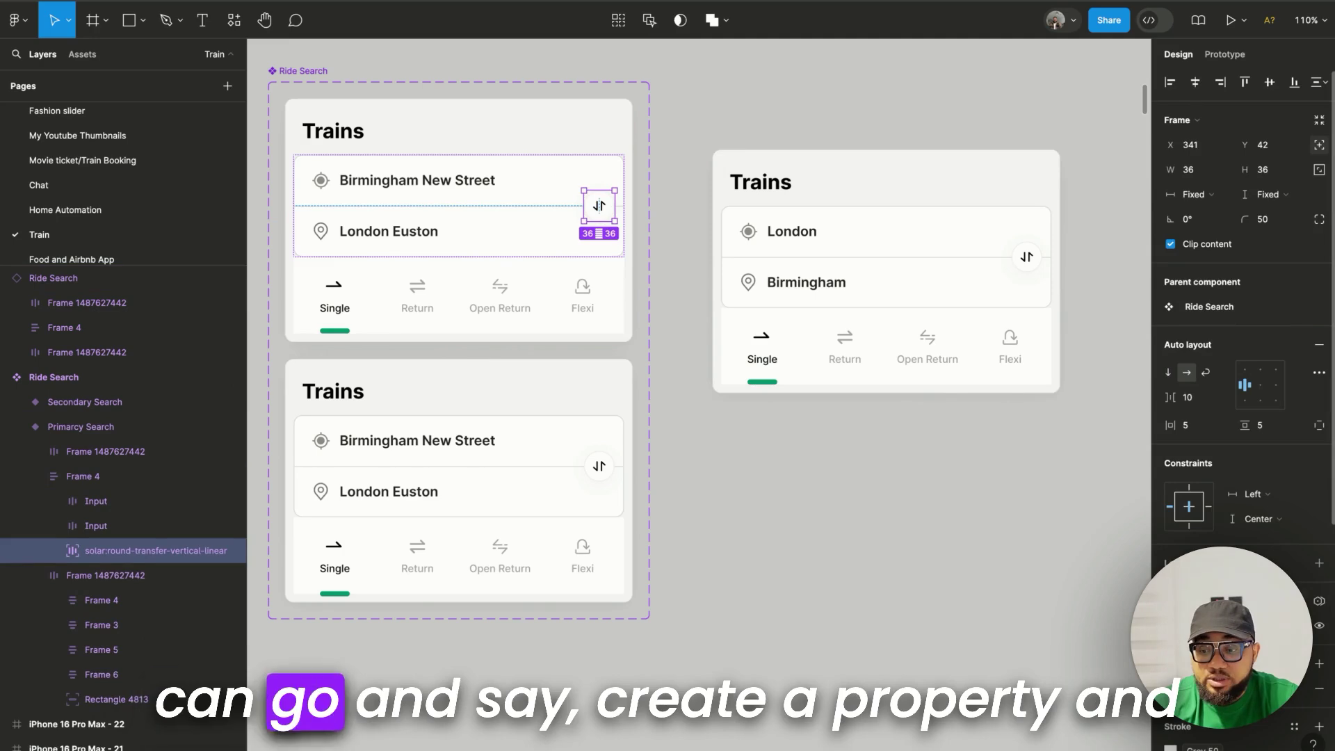
left_click(1319, 600)
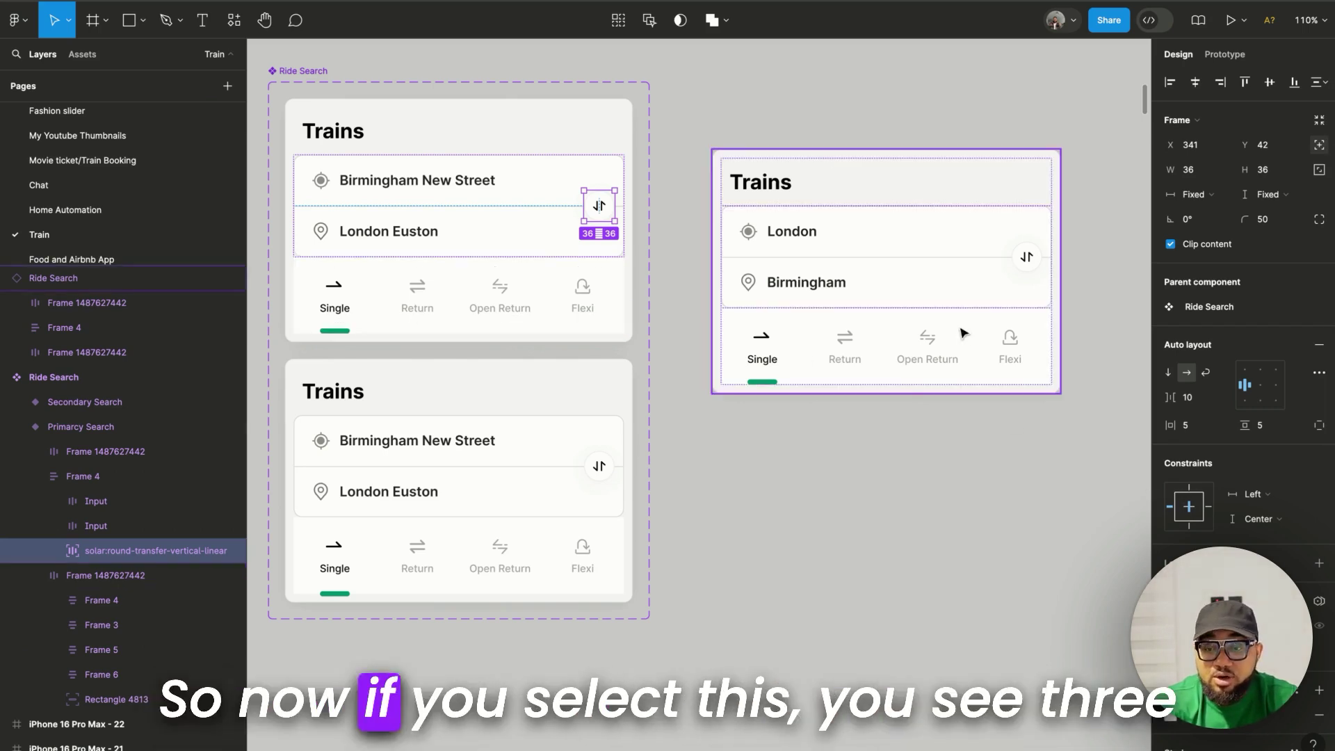
Test hiding the swap icon on the instance, then undo to restore it.
left_click(1040, 299)
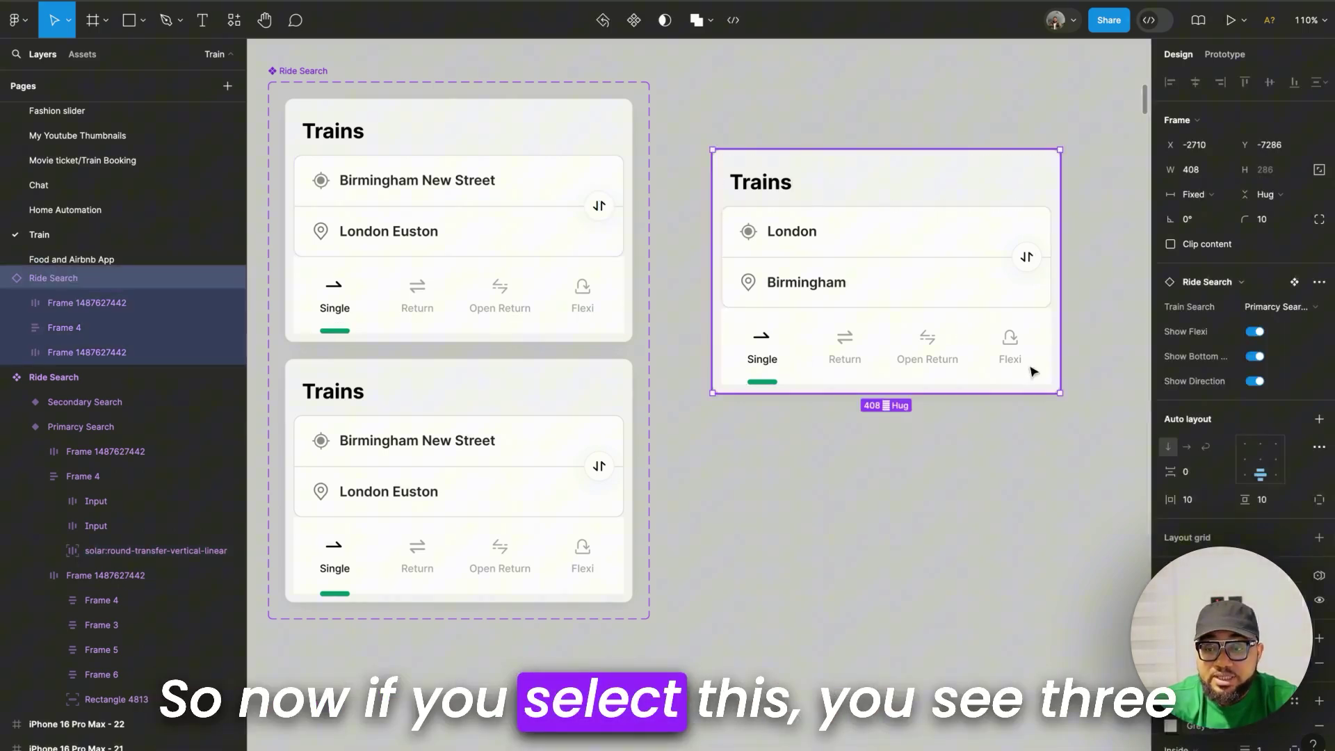
left_click(1255, 381)
left_click(1088, 460)
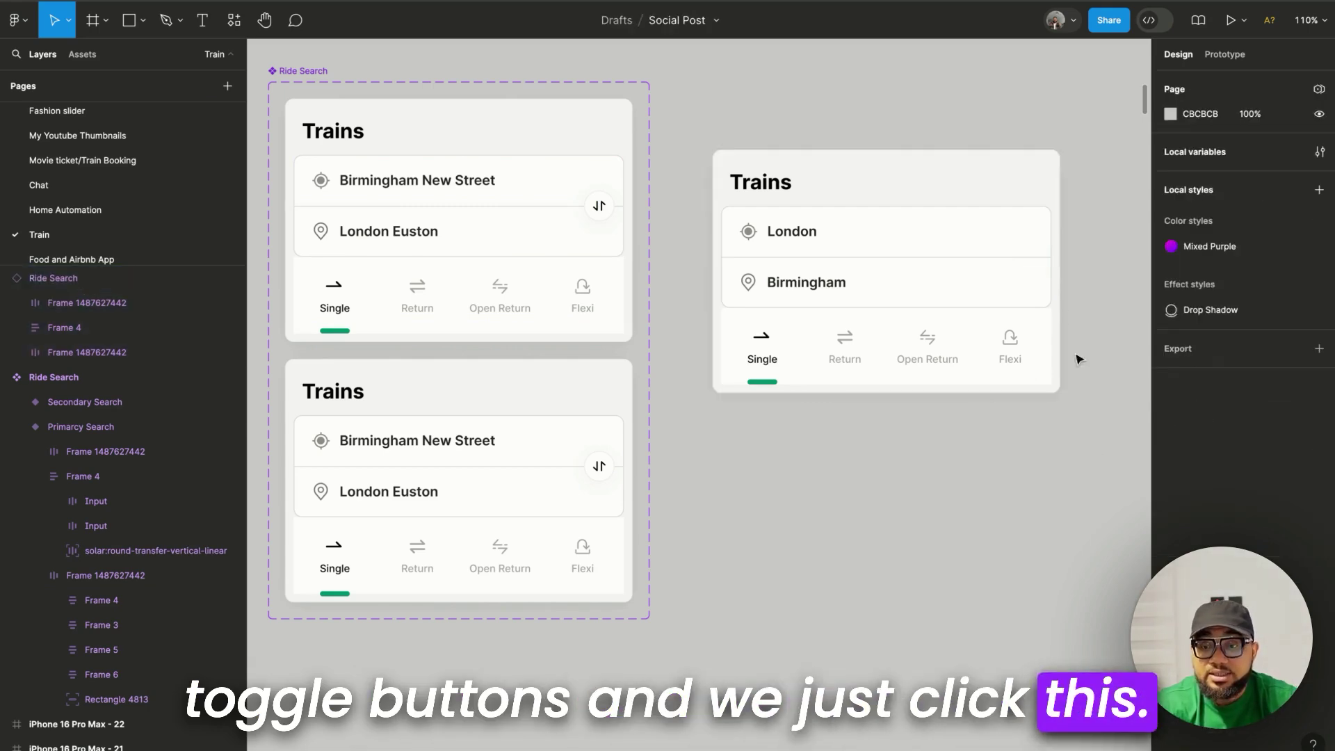
key("ctrl+z")
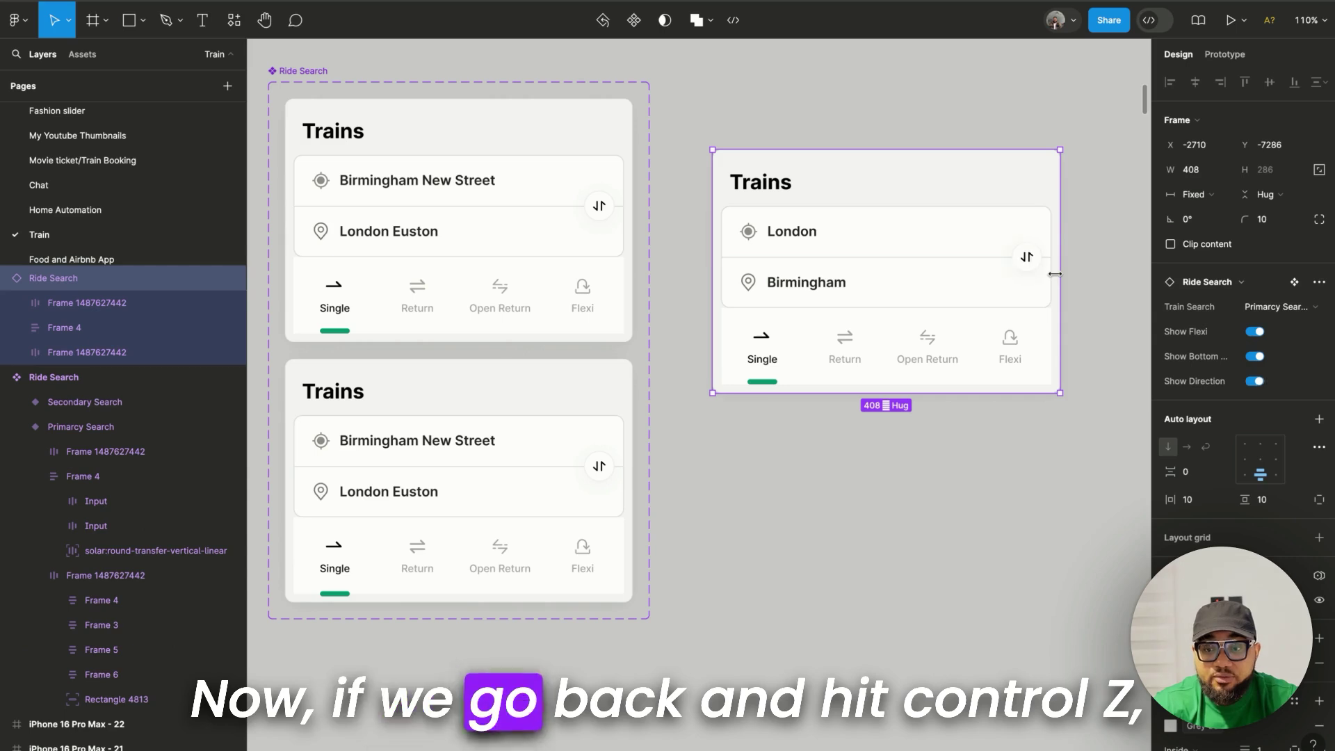
key("Escape")
Bind the Trains header's visibility to a new Show title boolean property.
left_click(368, 219)
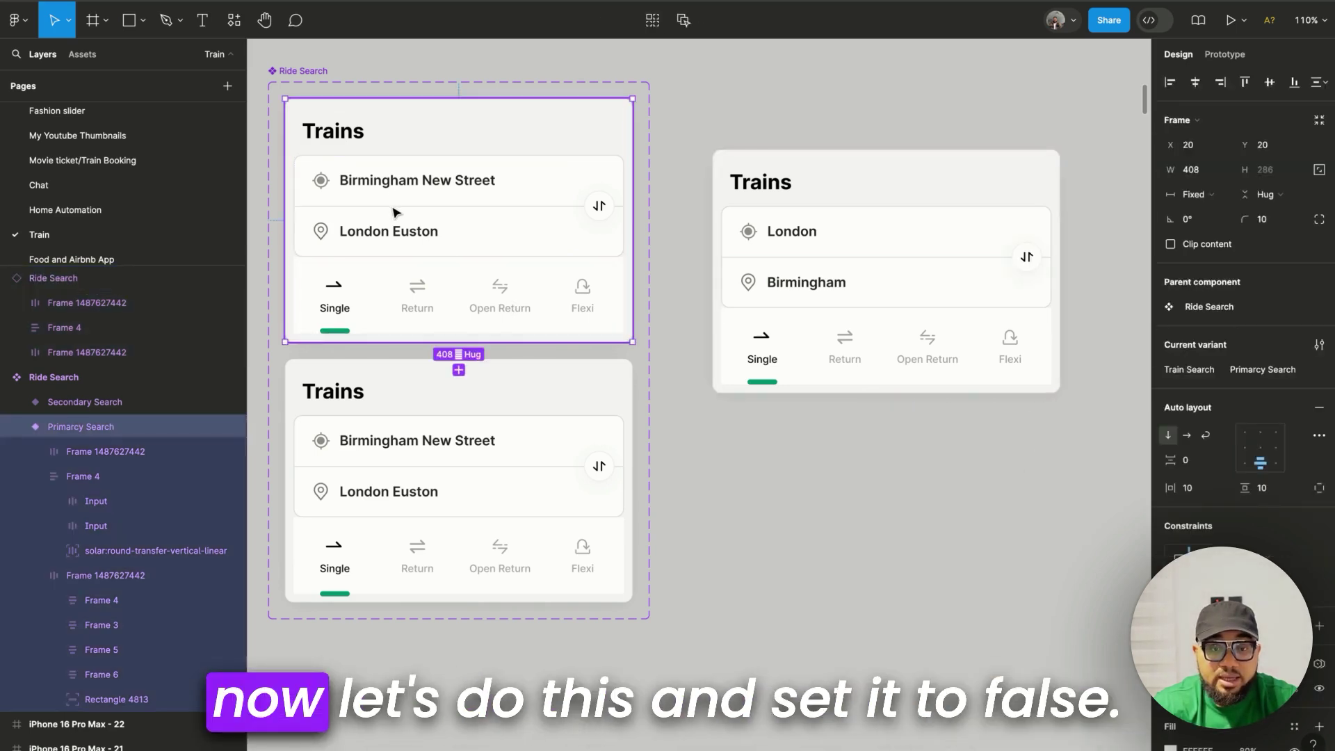
left_click(348, 135)
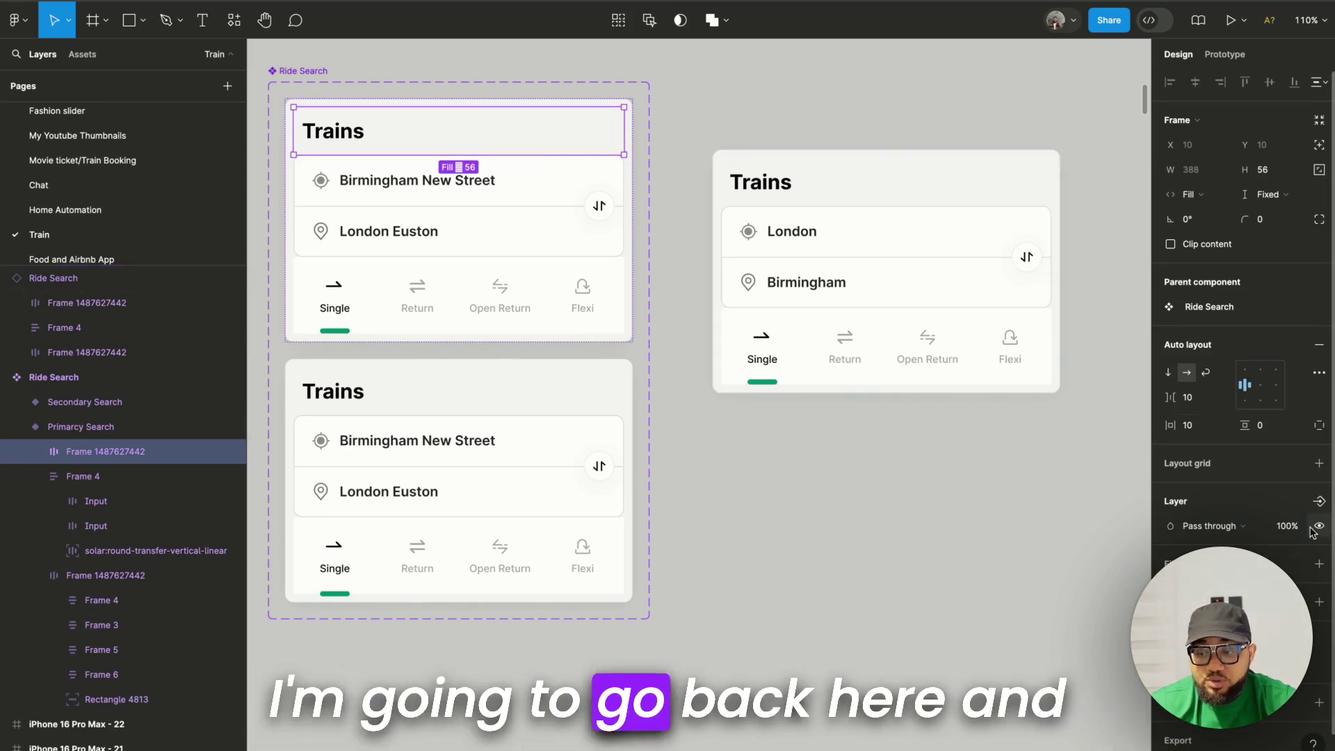
left_click(1319, 502)
left_click(1224, 567)
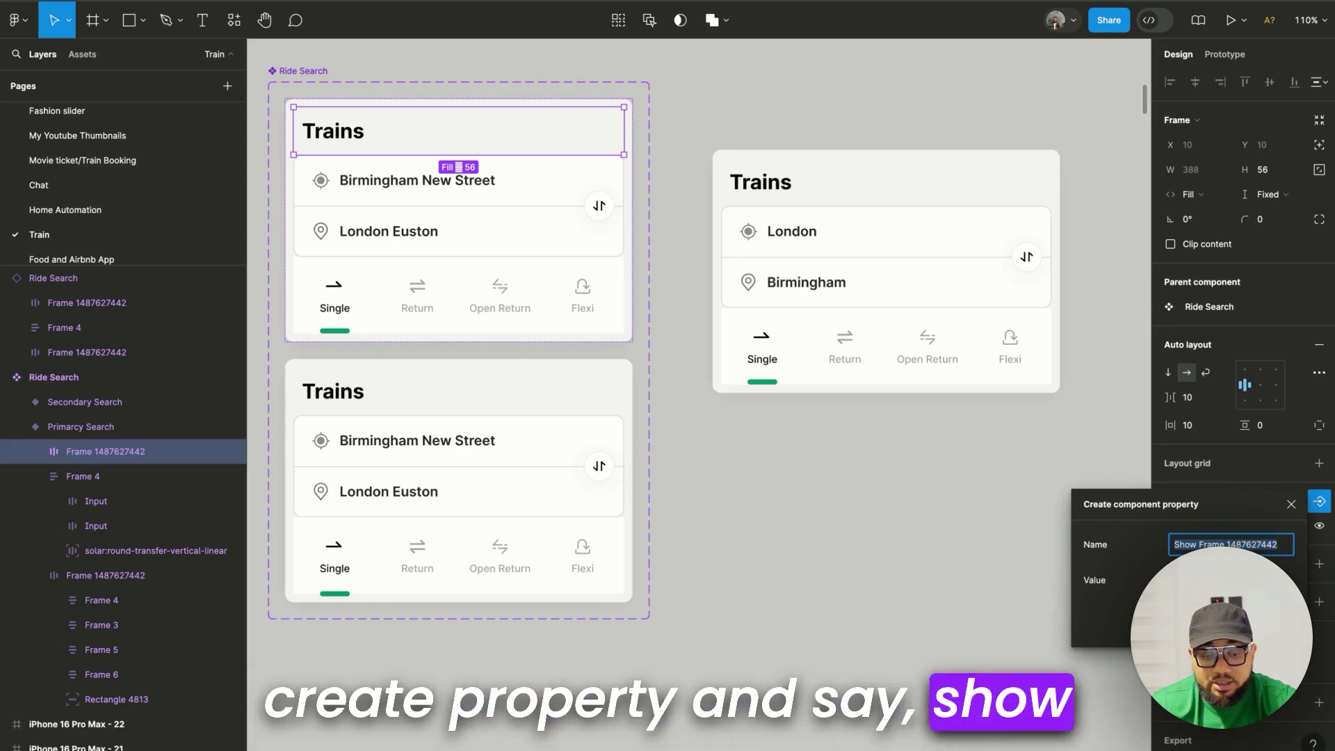
type("Show t")
key("Return")
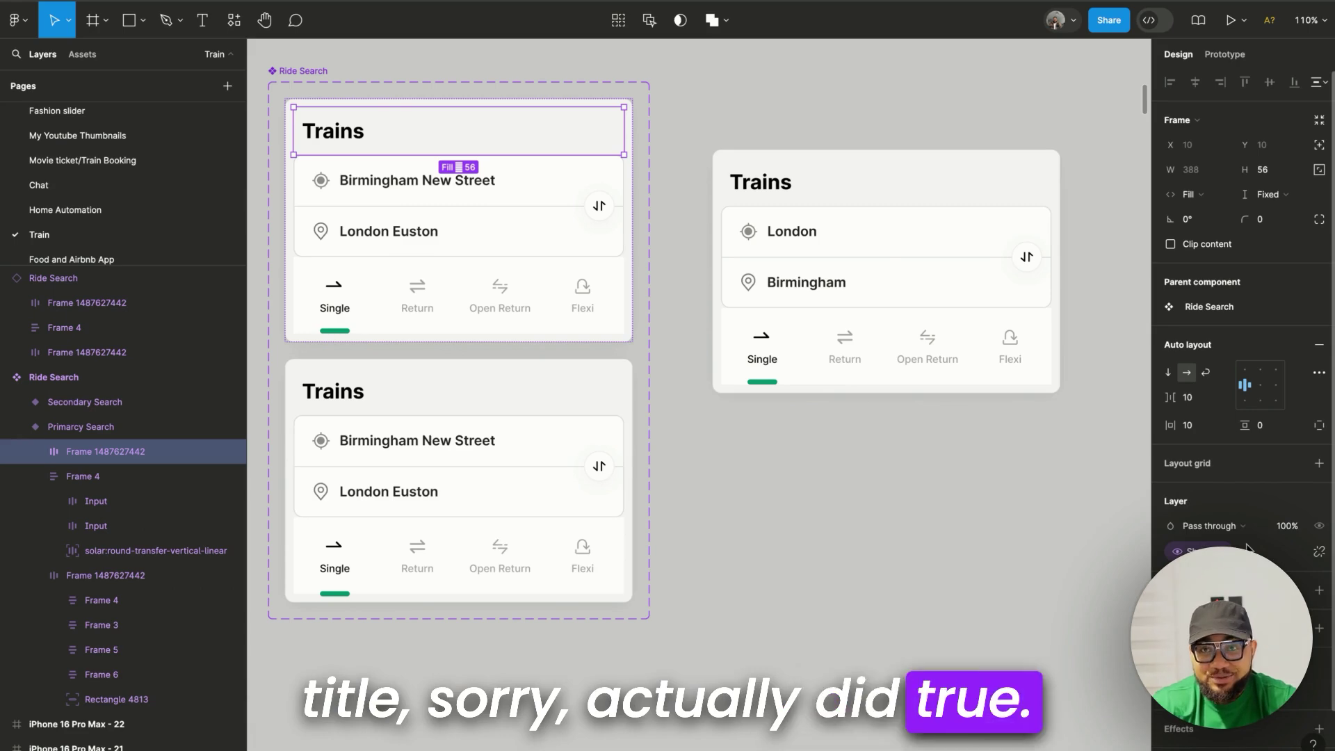
left_click(934, 277)
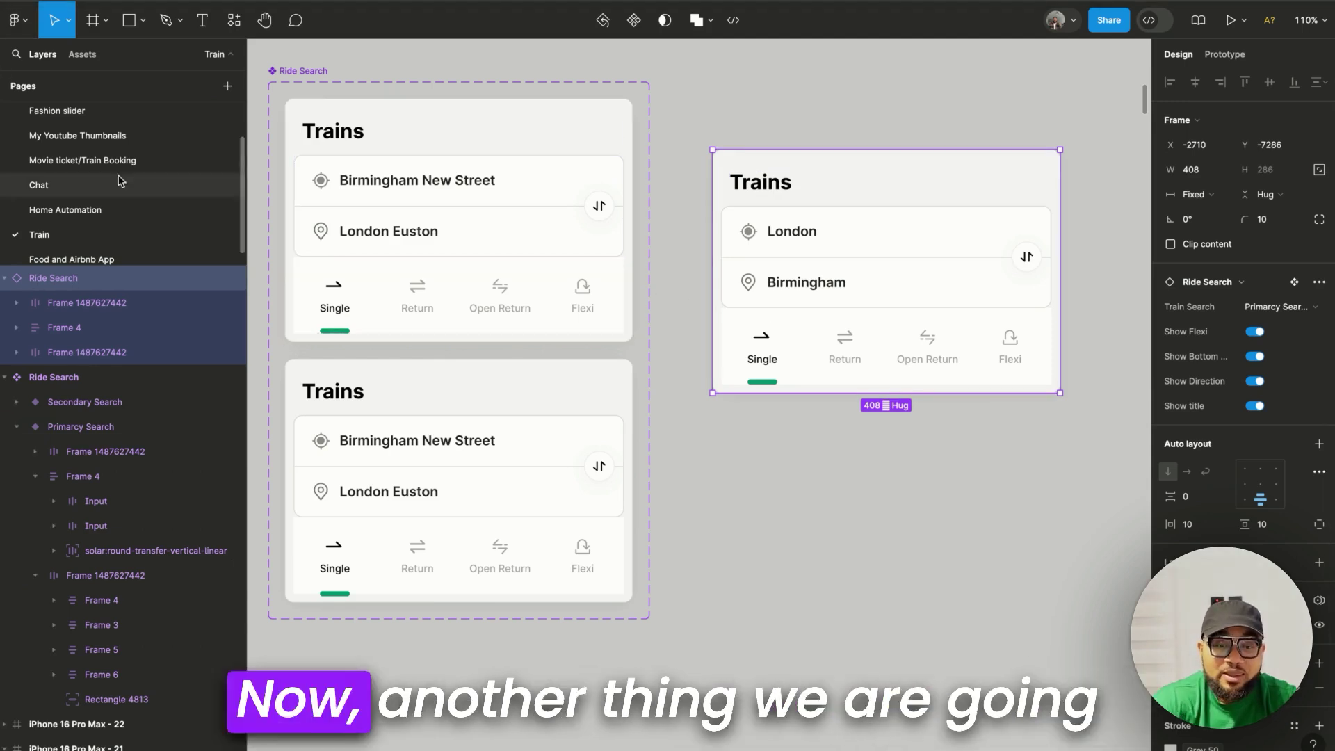
Create a boolean Show Input property for the London Euston row, defaulting to false.
double_click(487, 252)
left_click(487, 251)
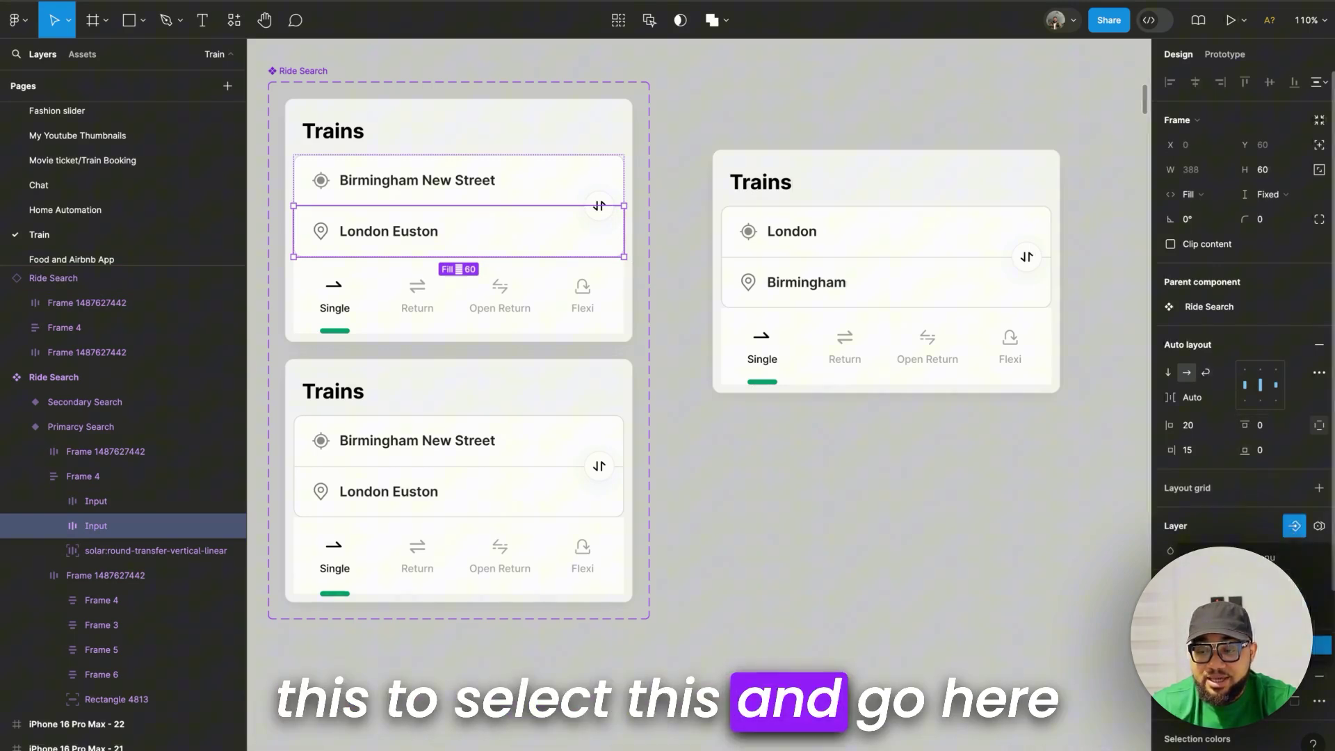
left_click(1294, 525)
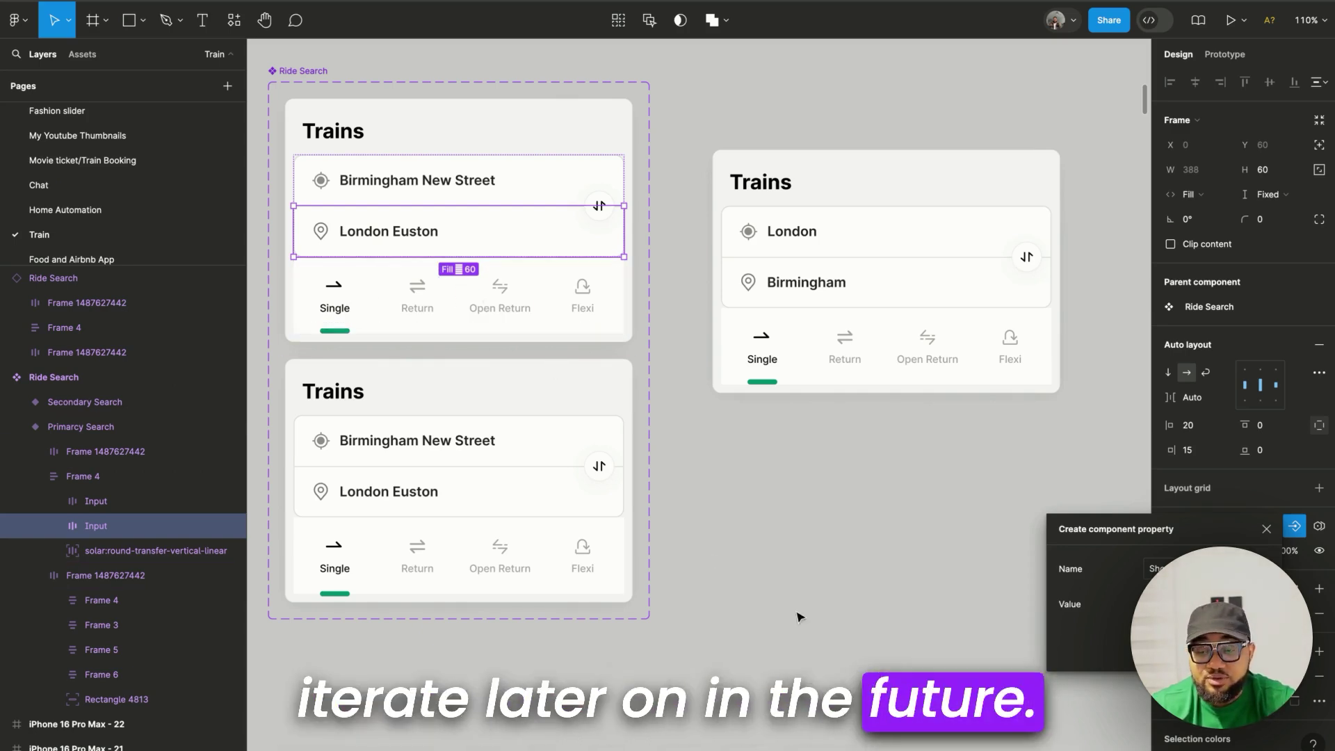
key("Return")
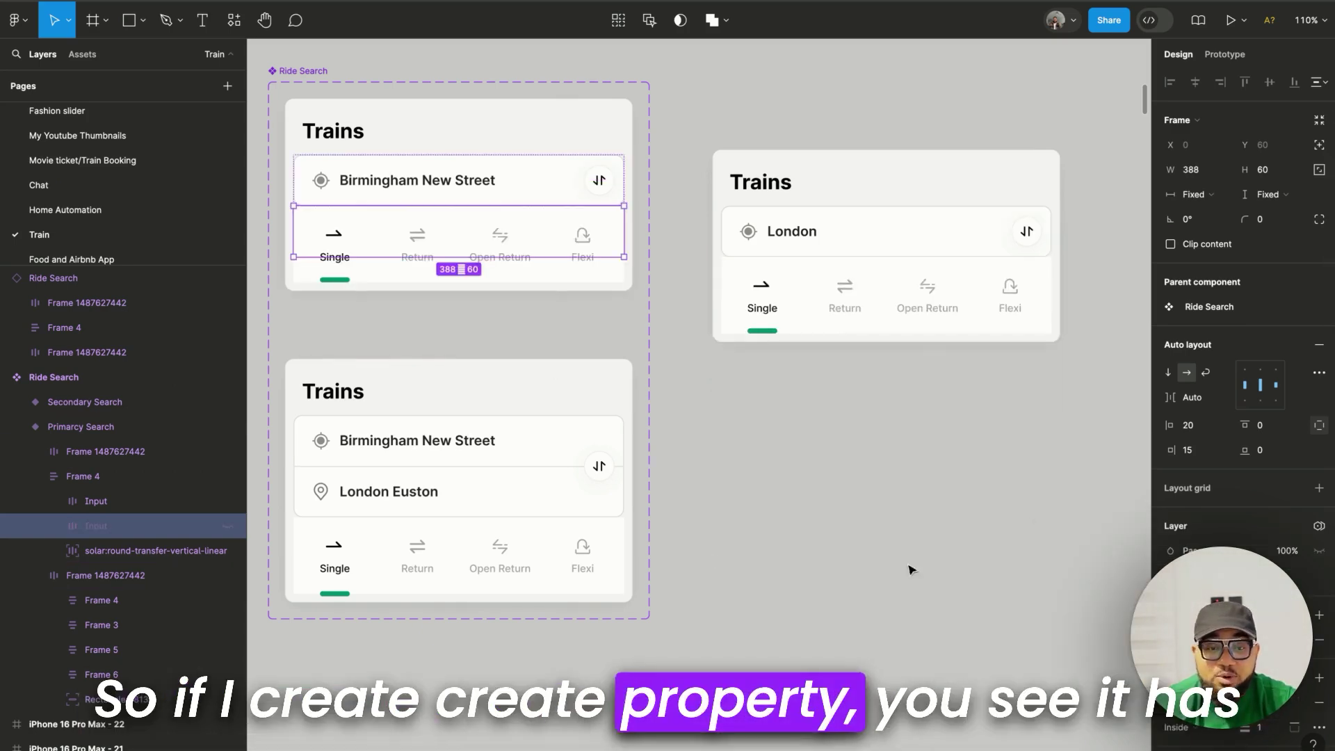
Select the Ride Search instance to check its new Show Input property.
left_click(798, 517)
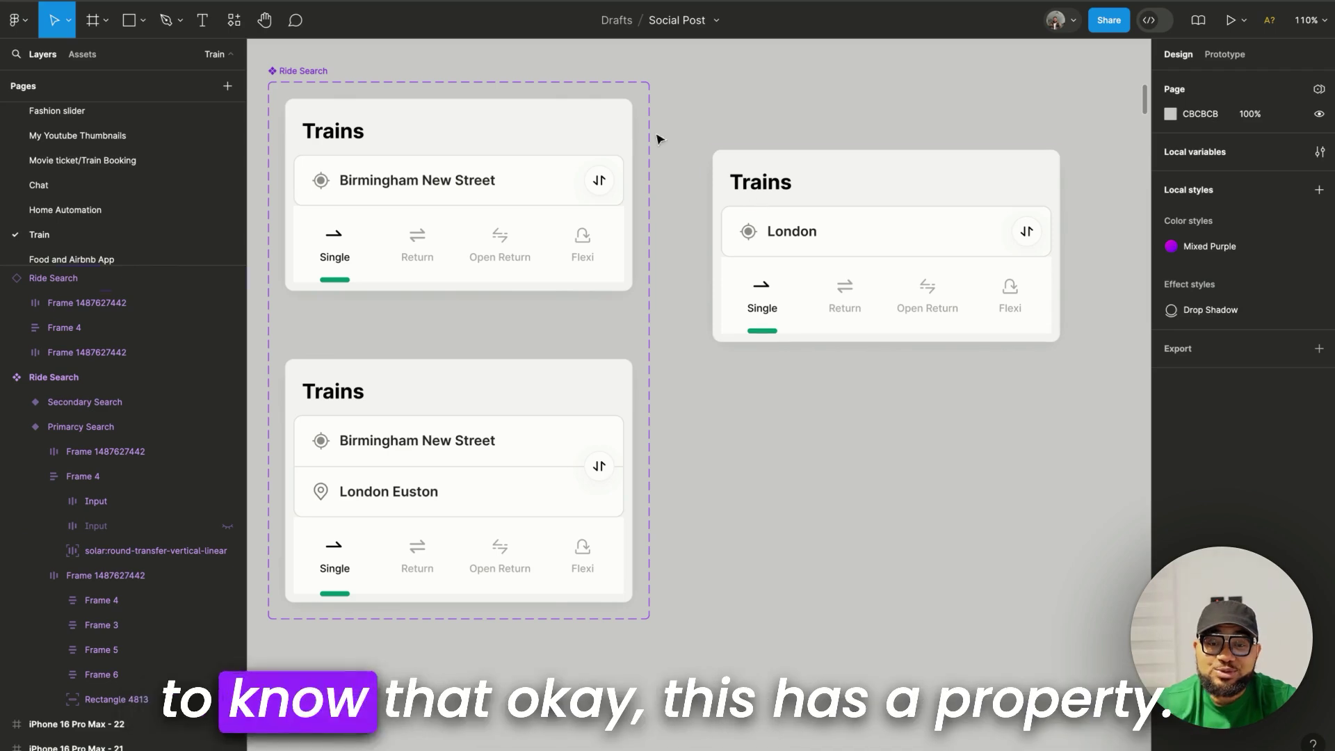
left_click(388, 205)
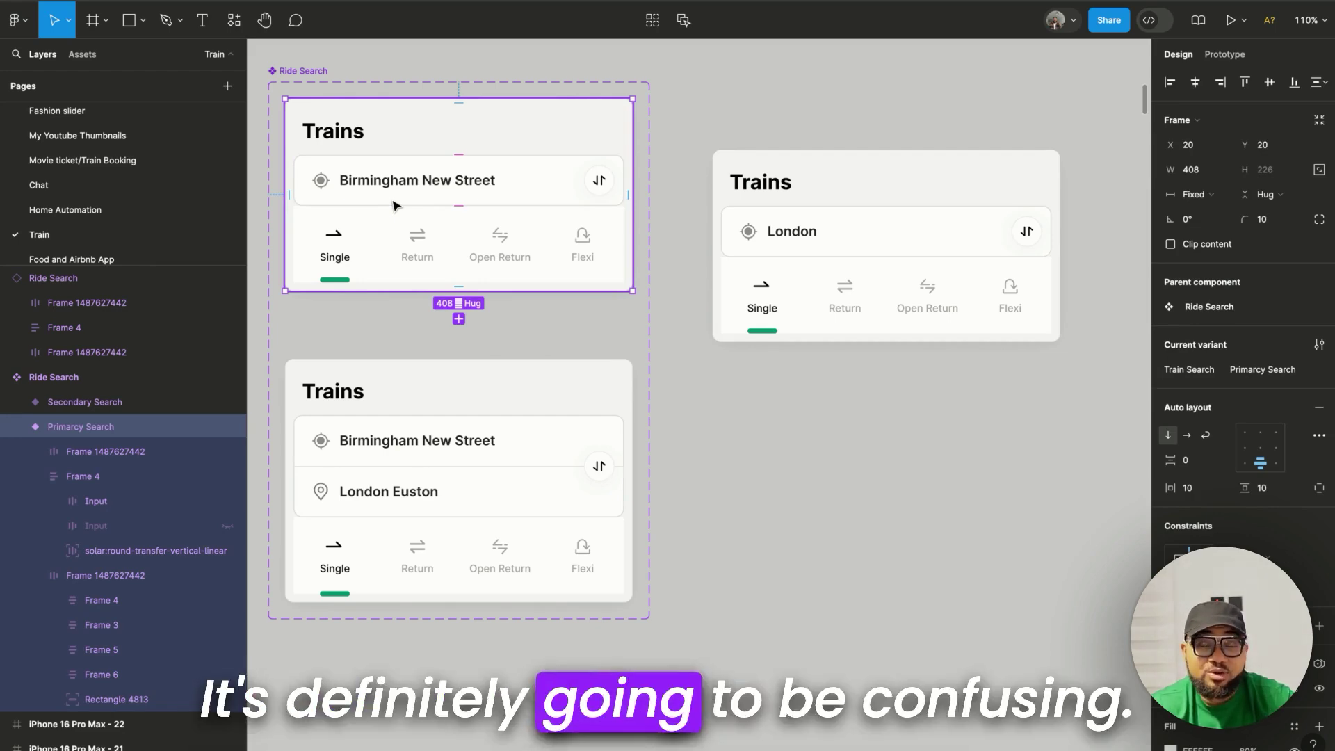
left_click(813, 259)
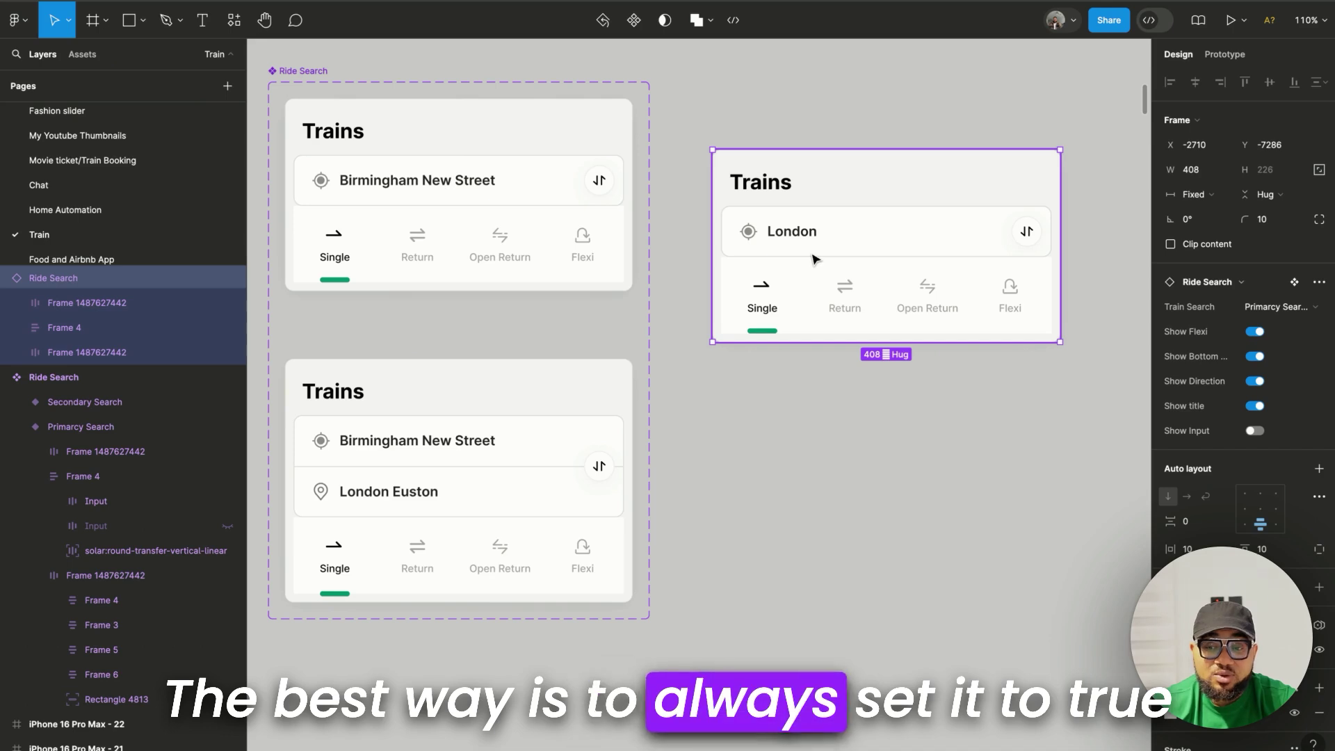
Show the second station row and undo hiding London Euston in Primary Search.
left_click(1254, 430)
left_click(1050, 492)
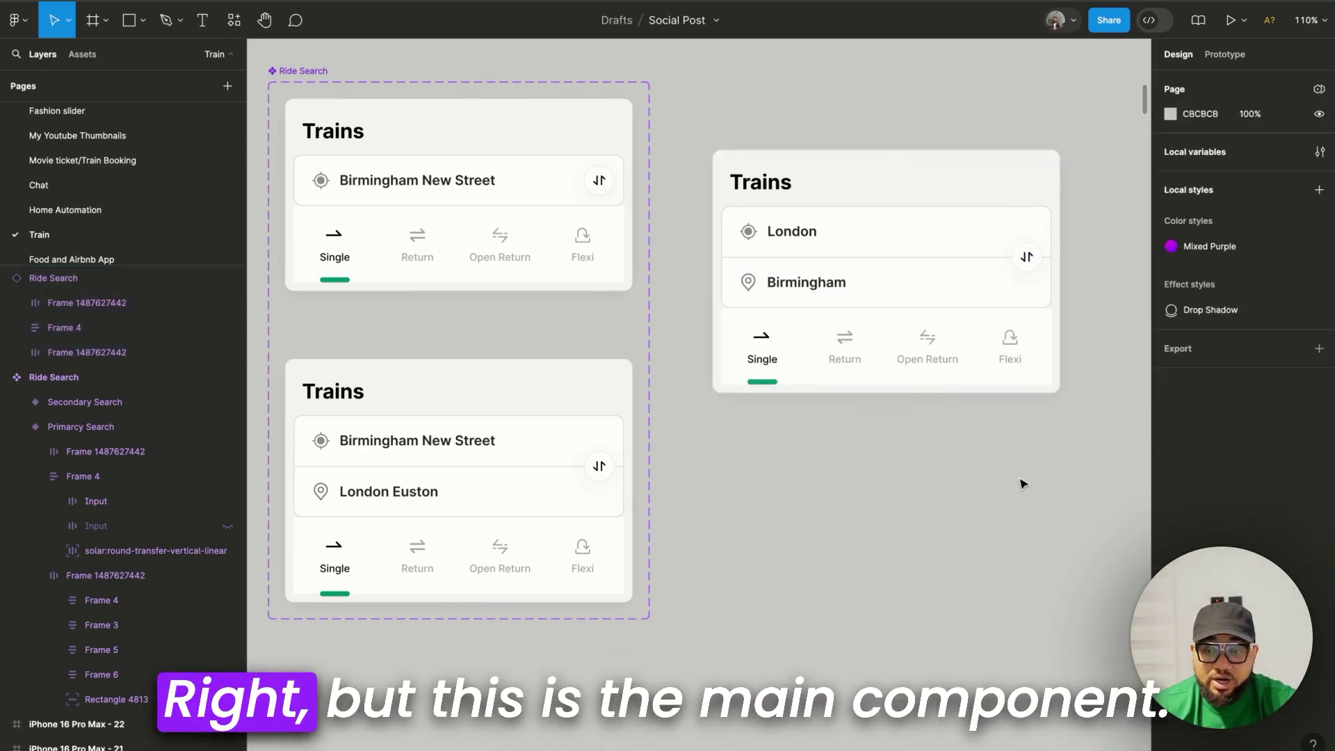
left_click(467, 259)
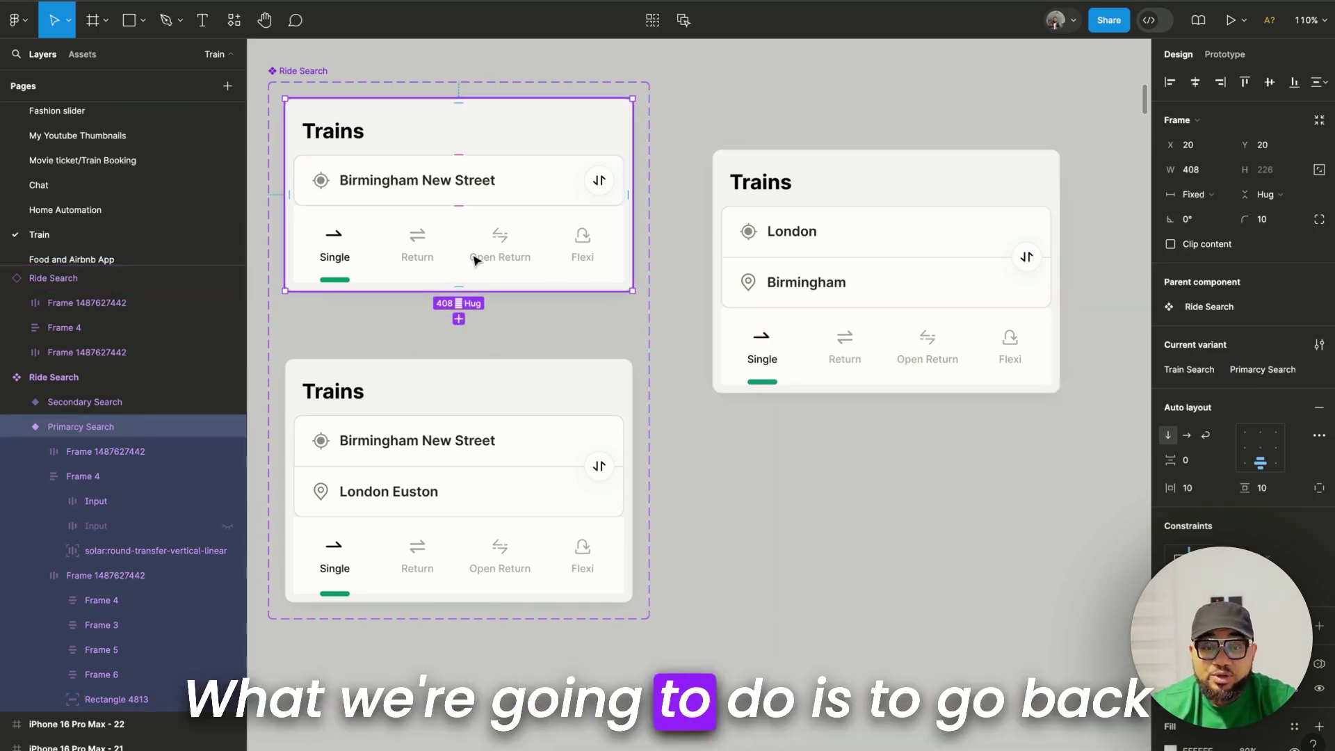
key("ctrl+z")
key("ctrl+z")
key("ctrl+z")
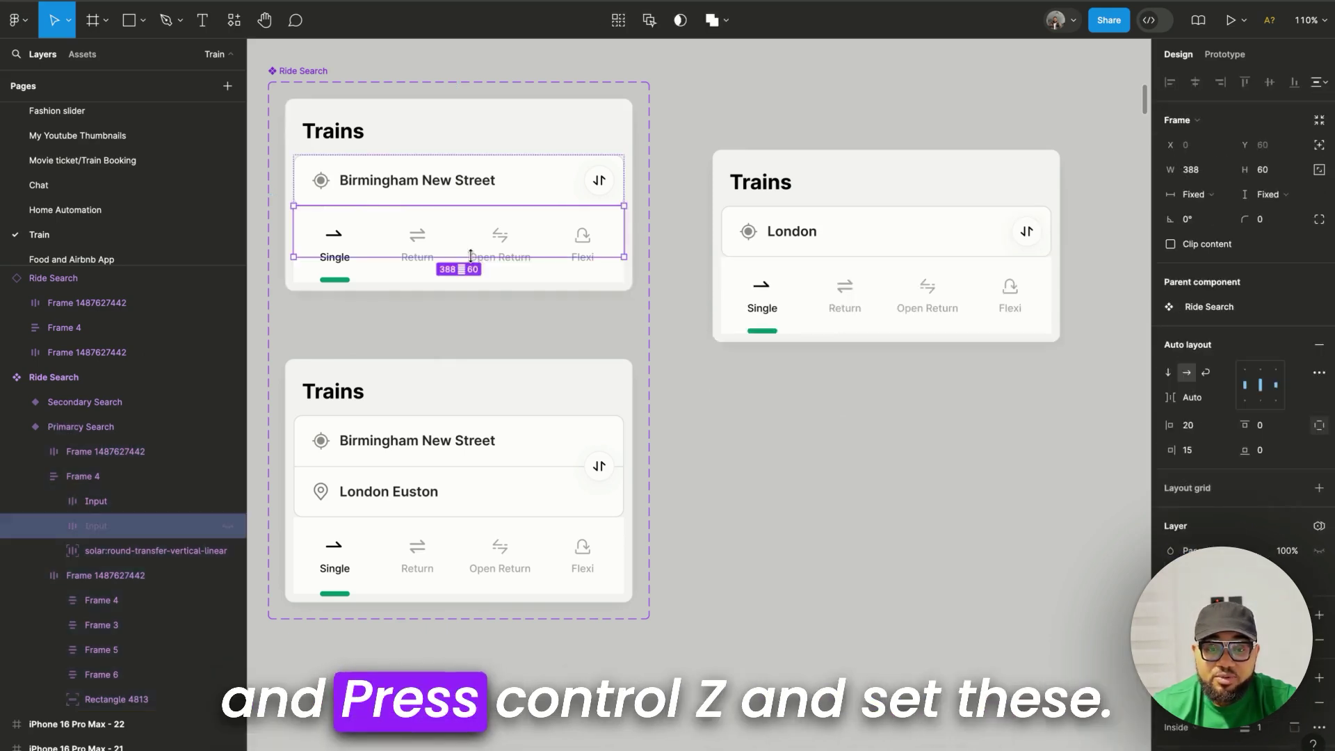
left_click(770, 496)
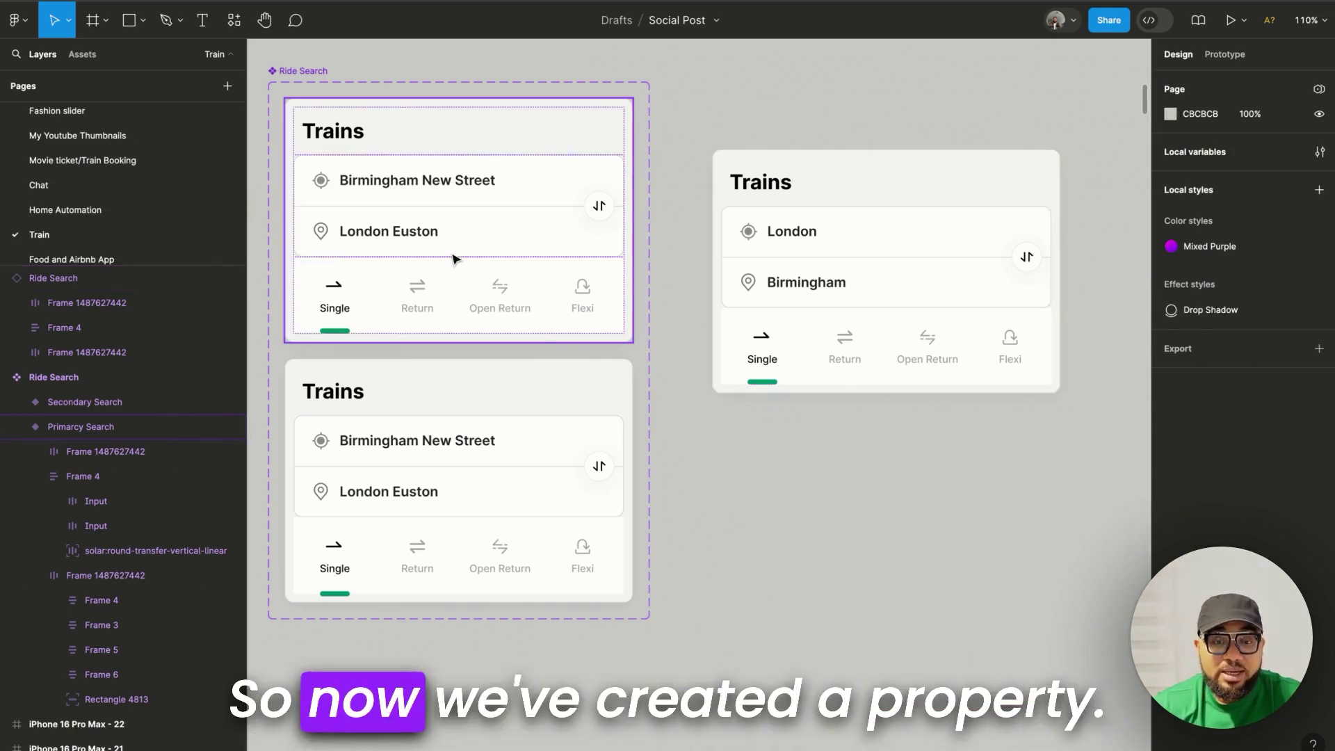
Switch off the Trains title and ticket-type menu on the right Ride Search instance.
left_click(1054, 317)
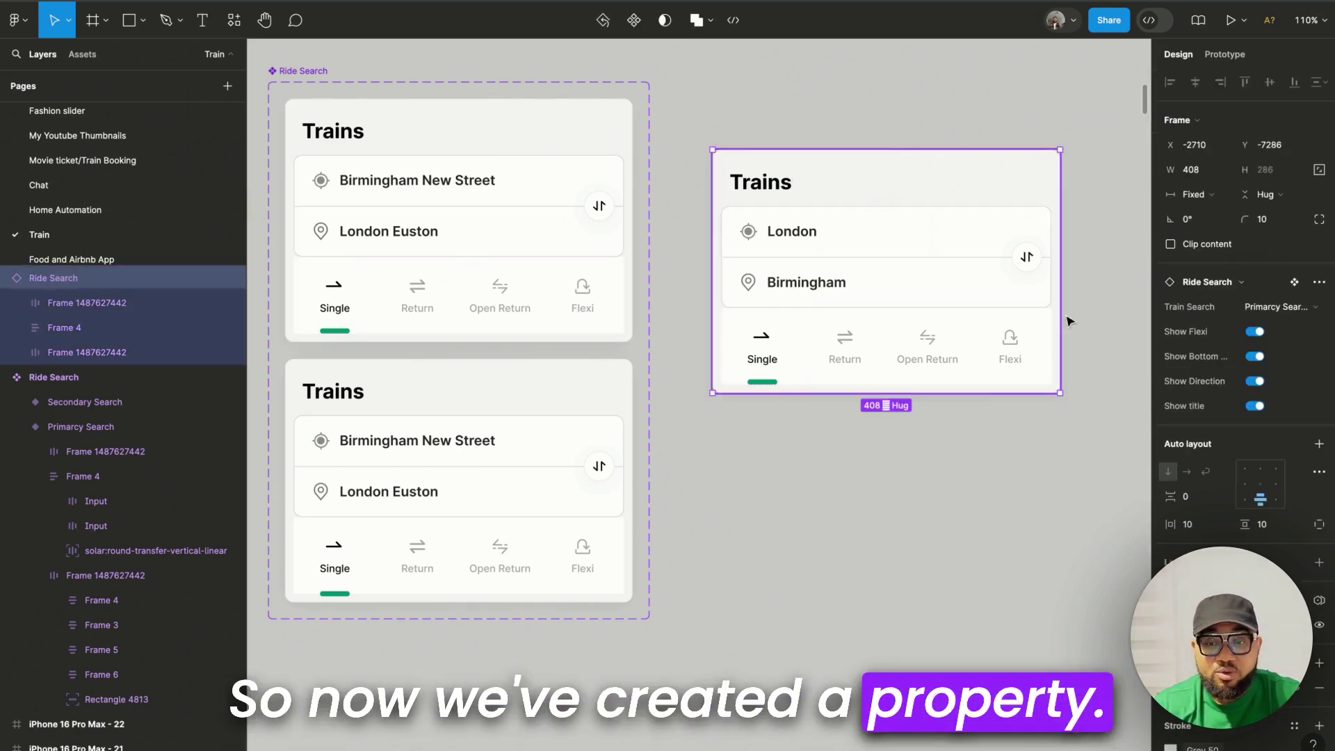
left_click(1255, 406)
left_click(1255, 356)
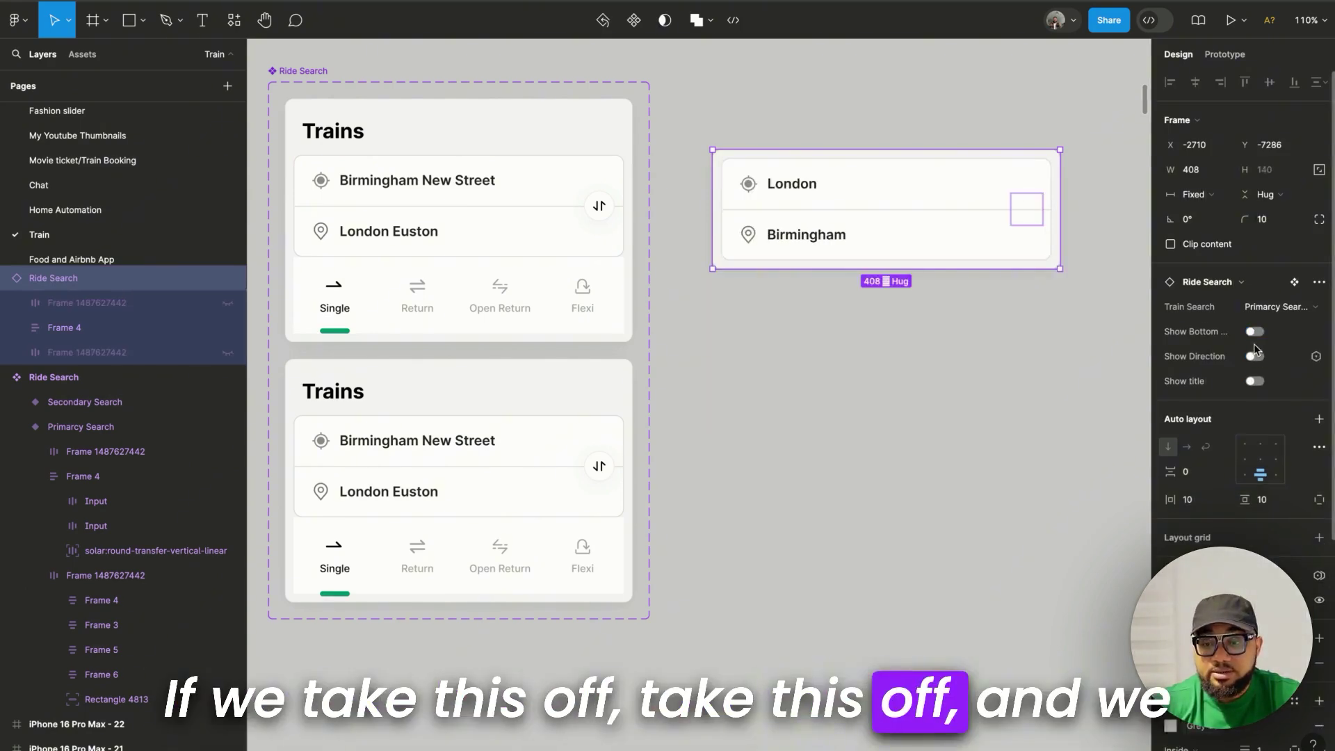
left_click(1061, 388)
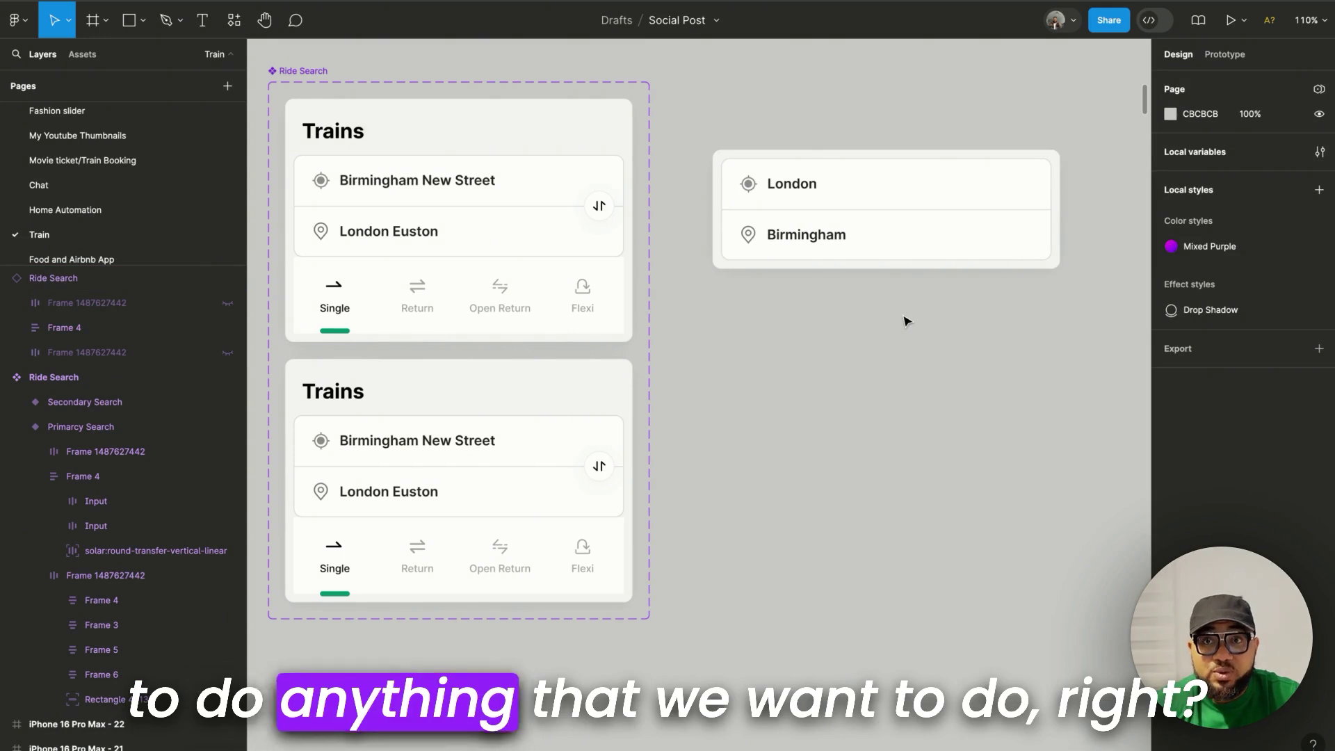
left_click(911, 247)
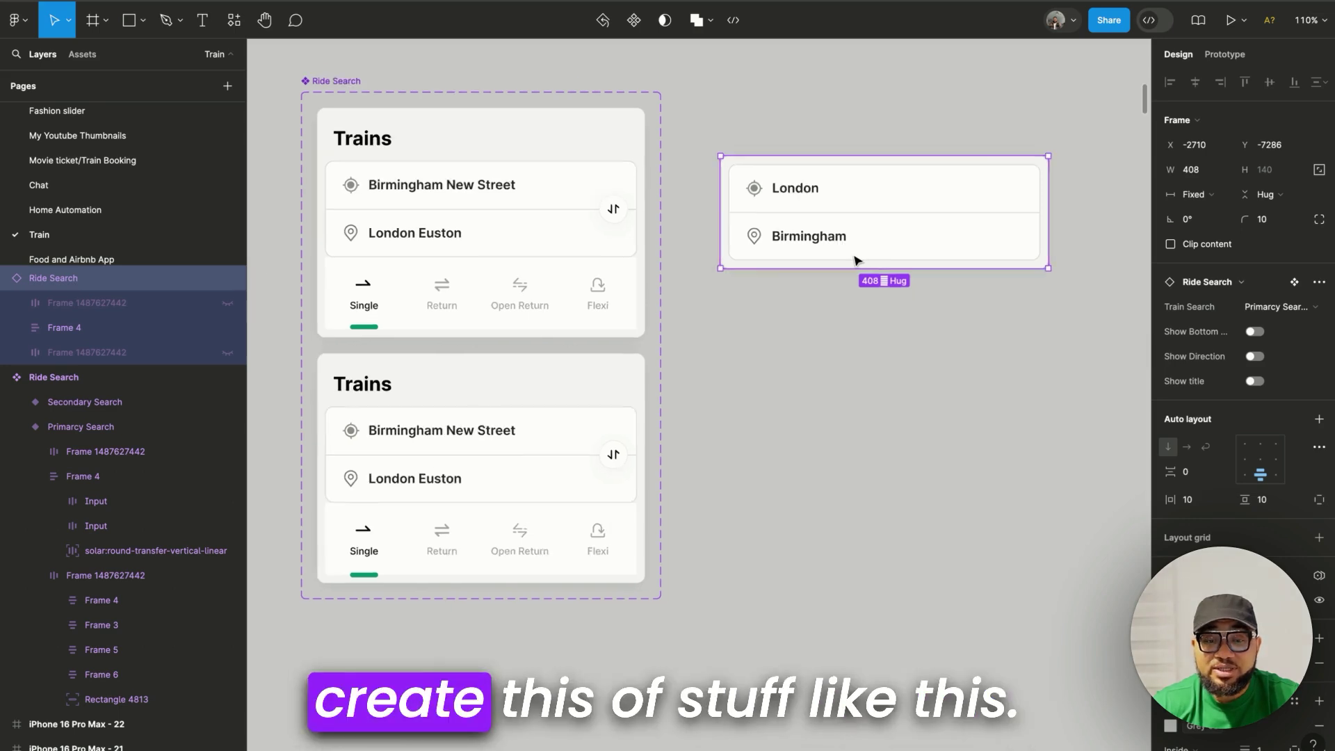
scroll(855, 260, "down", 5)
scroll(856, 261, "up", 4)
scroll(870, 271, "up", 2)
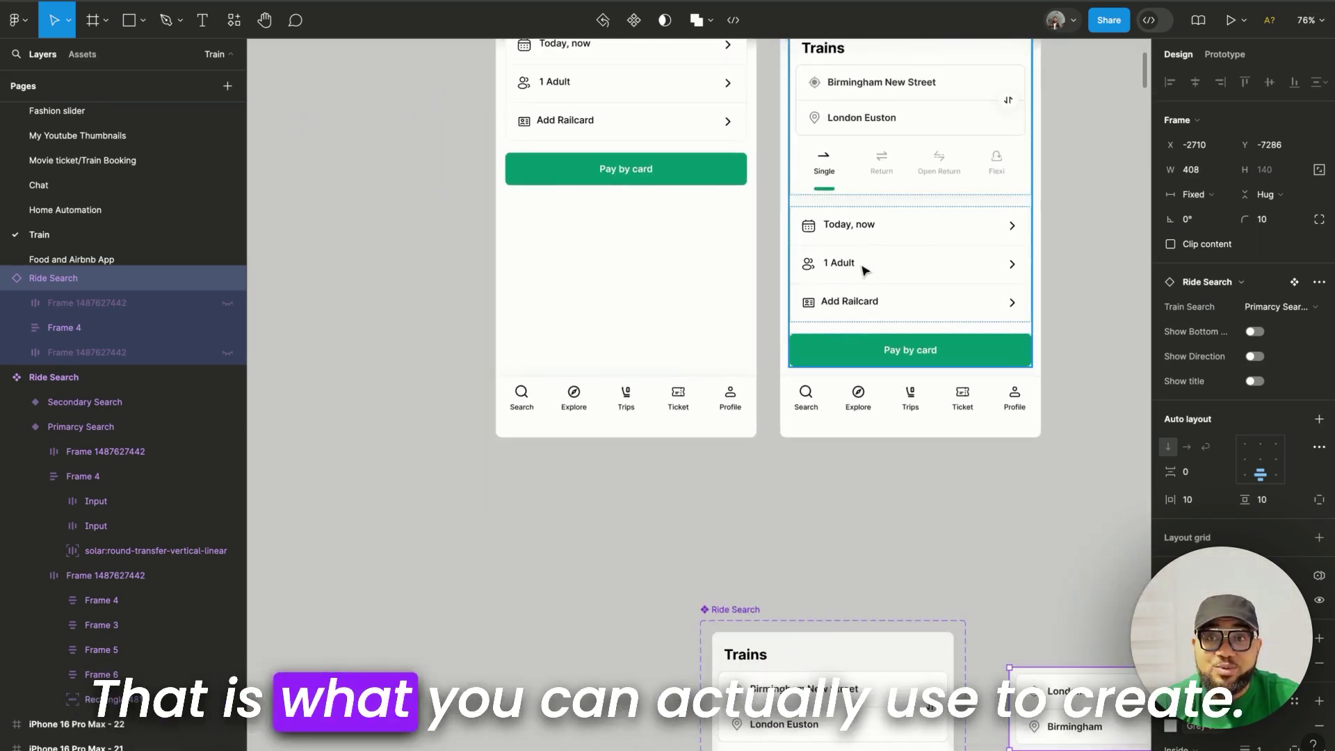
left_click(864, 270)
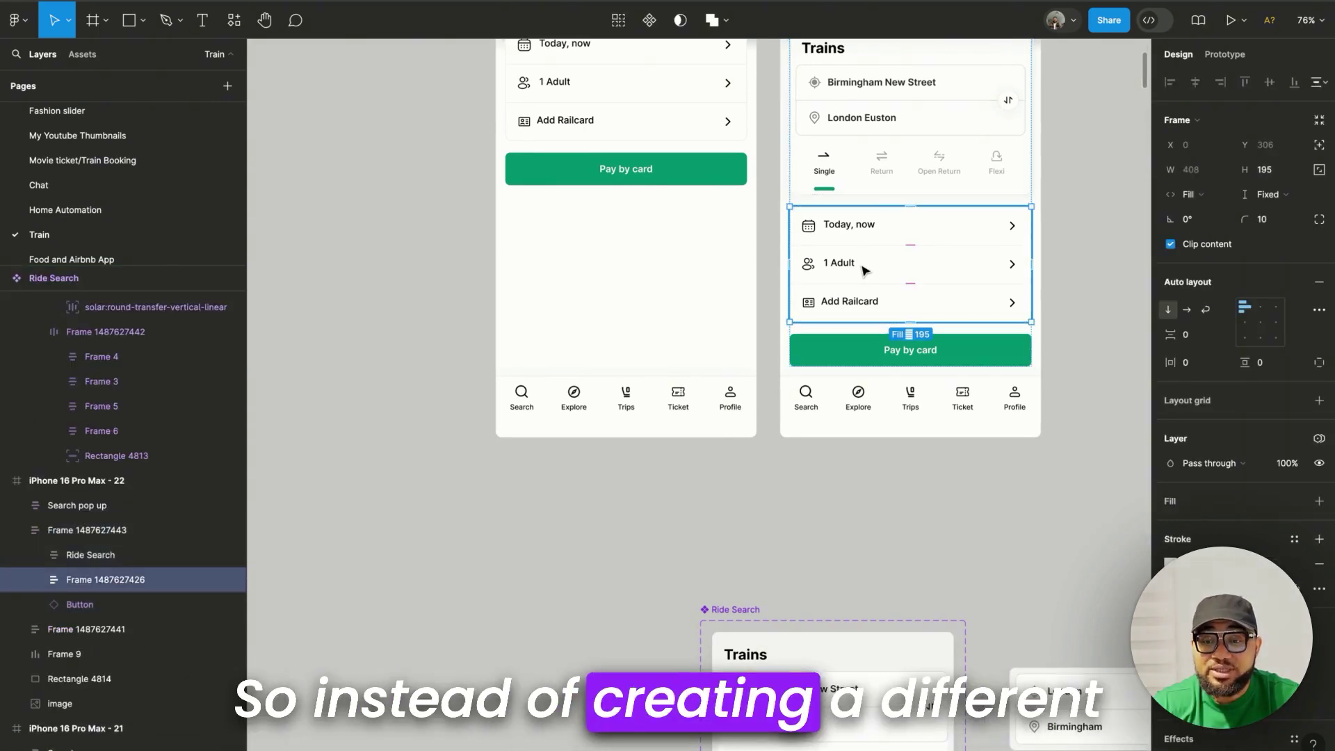
scroll(864, 271, "down", 1)
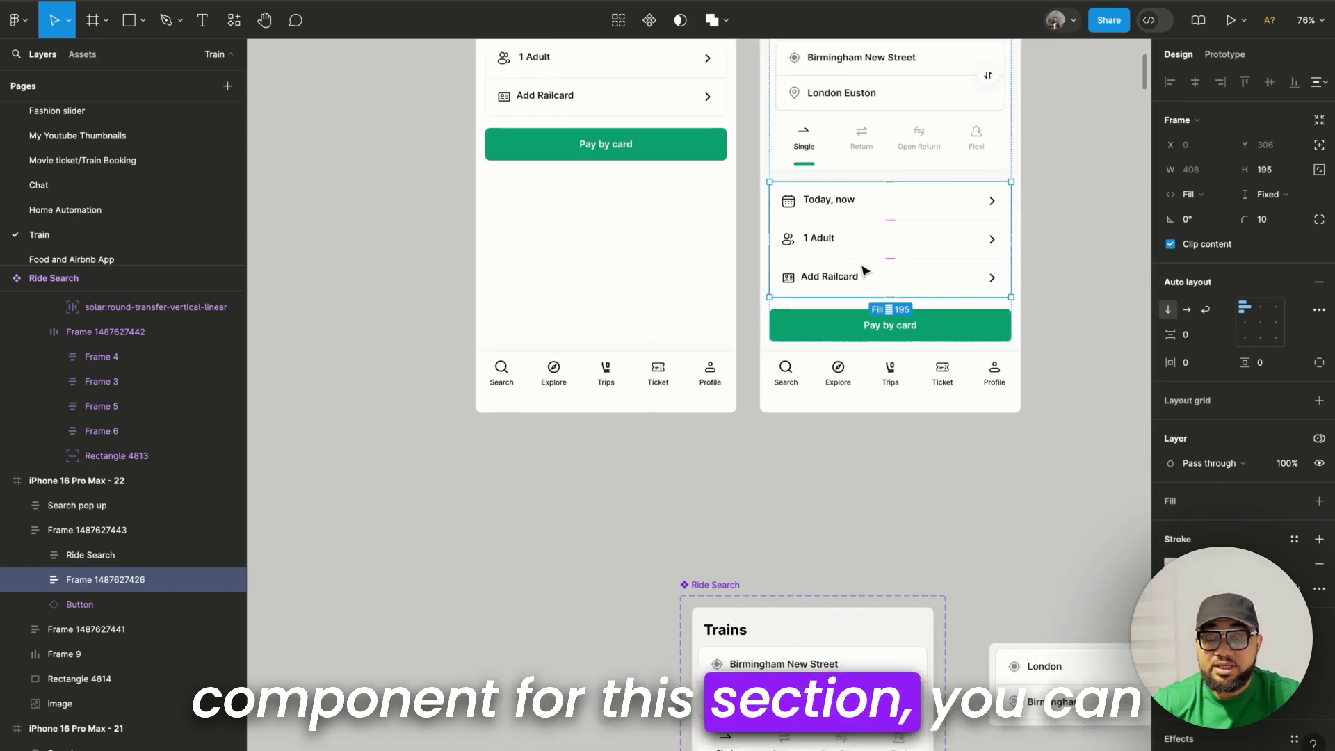
scroll(864, 271, "down", 5)
scroll(864, 272, "right", 3)
left_click(893, 302)
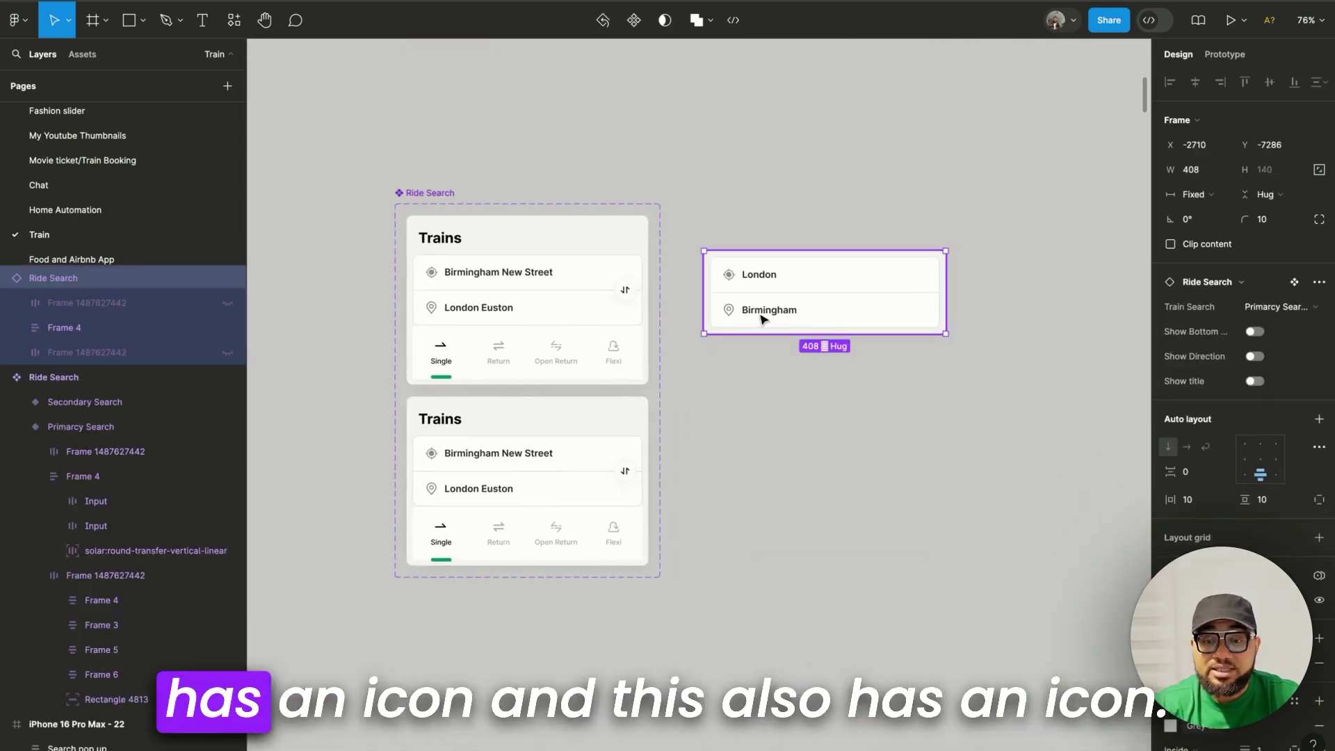
scroll(737, 313, "up", 8)
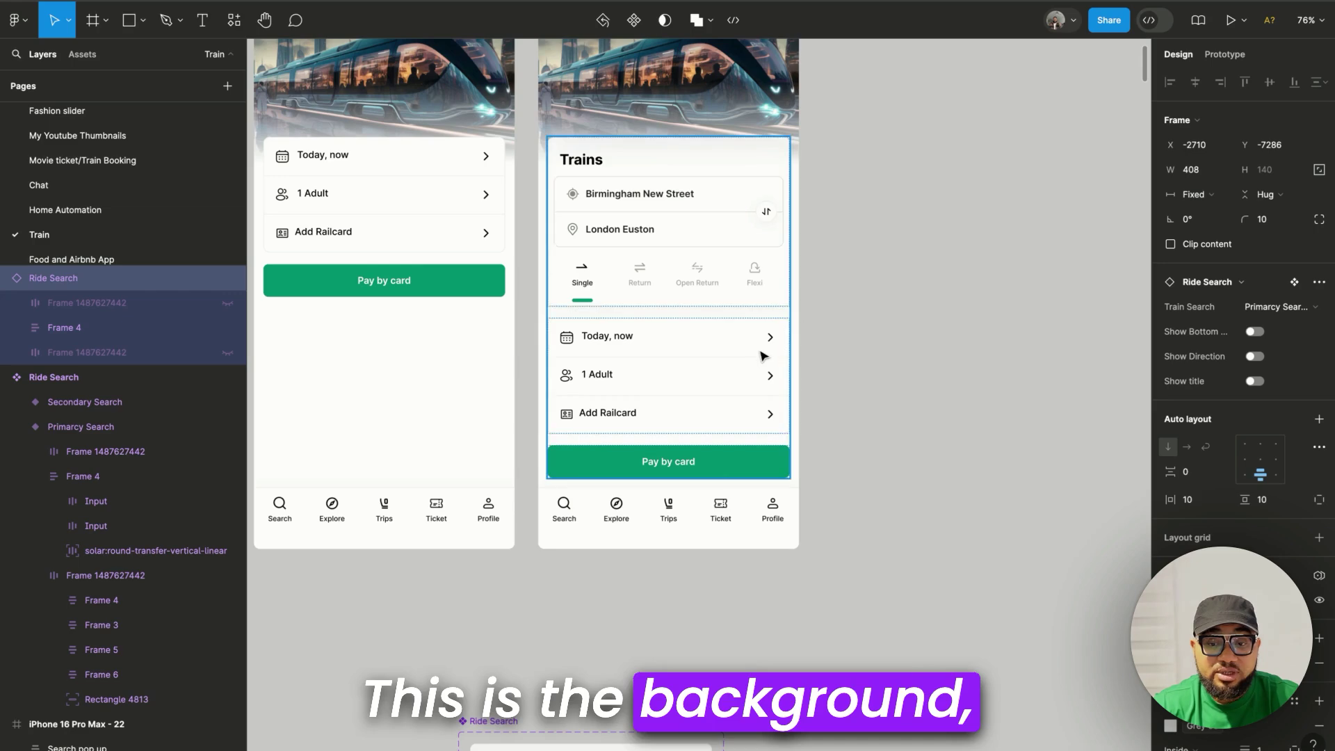
scroll(772, 368, "down", 5)
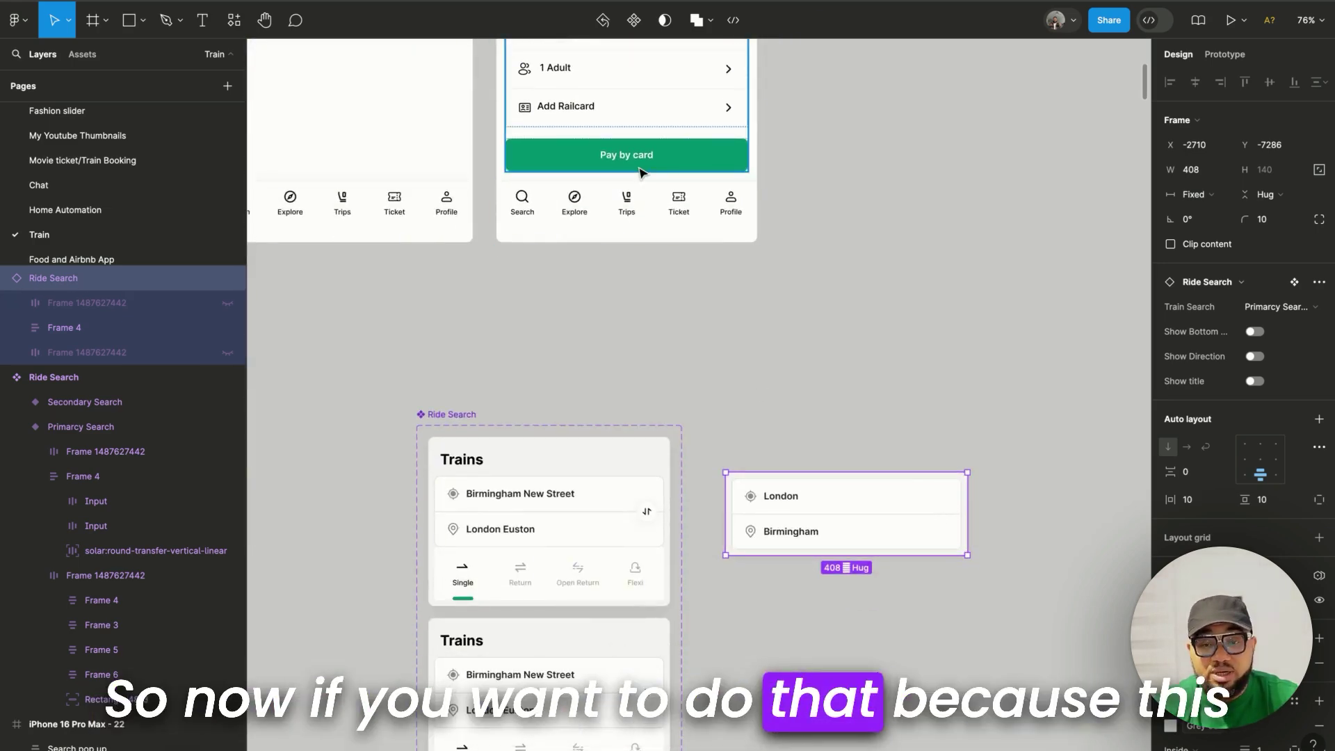
scroll(869, 445, "down", 1)
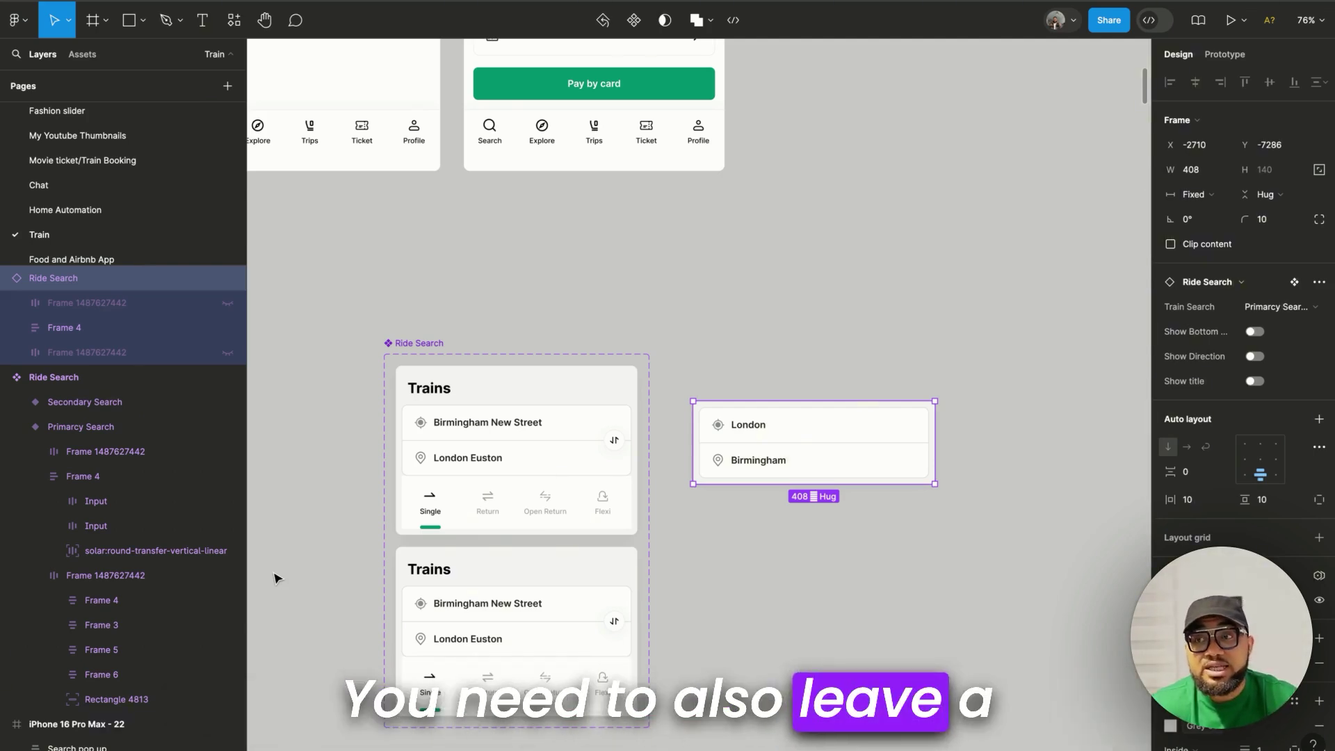
Enter 'This component has four different properties.' in the variant settings Description box and confirm.
left_click(713, 534)
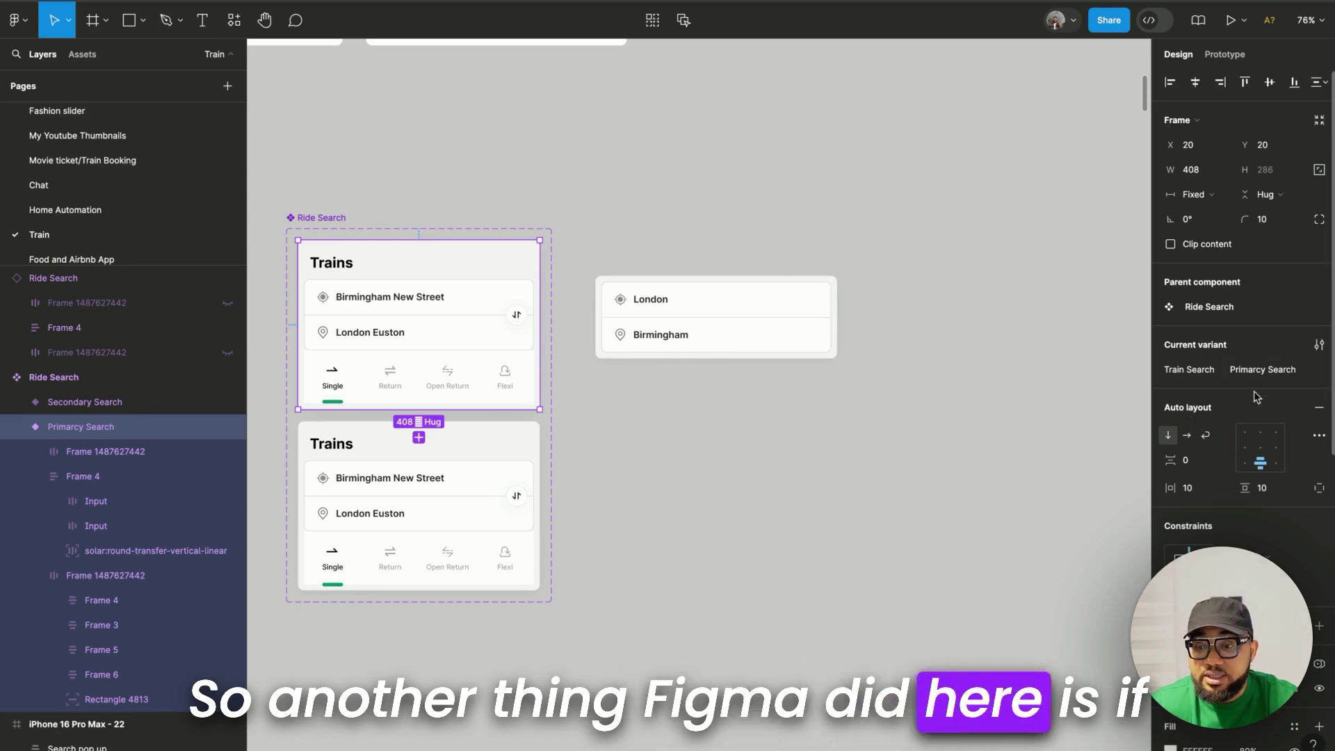
left_click(1319, 344)
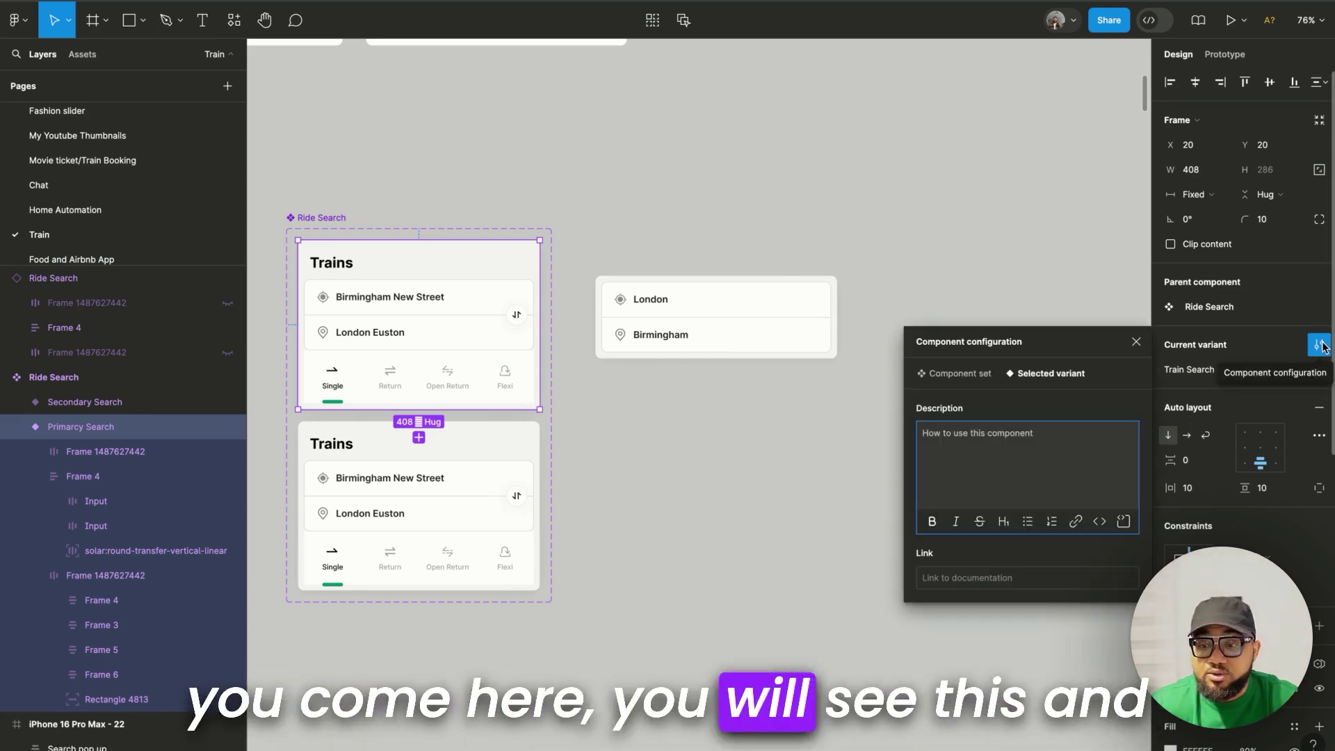
left_click(1069, 438)
type("This component has ")
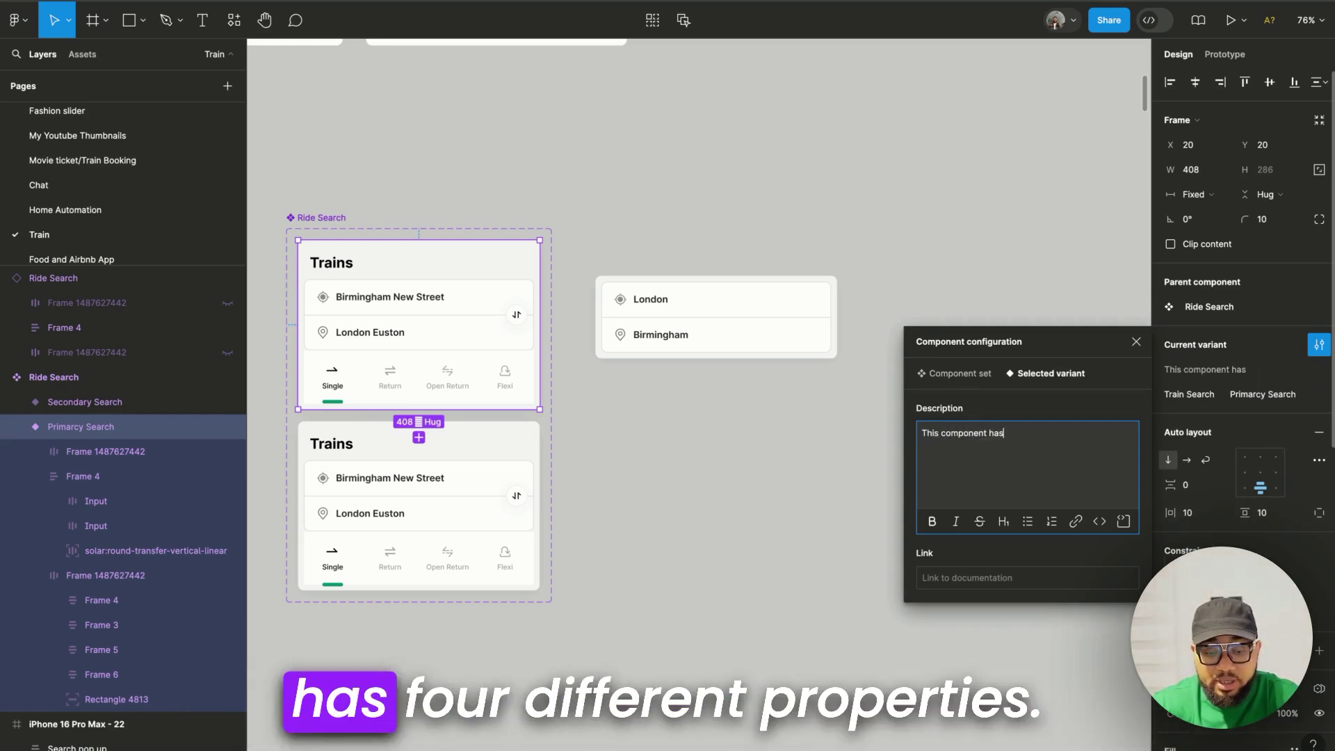
type("four dif")
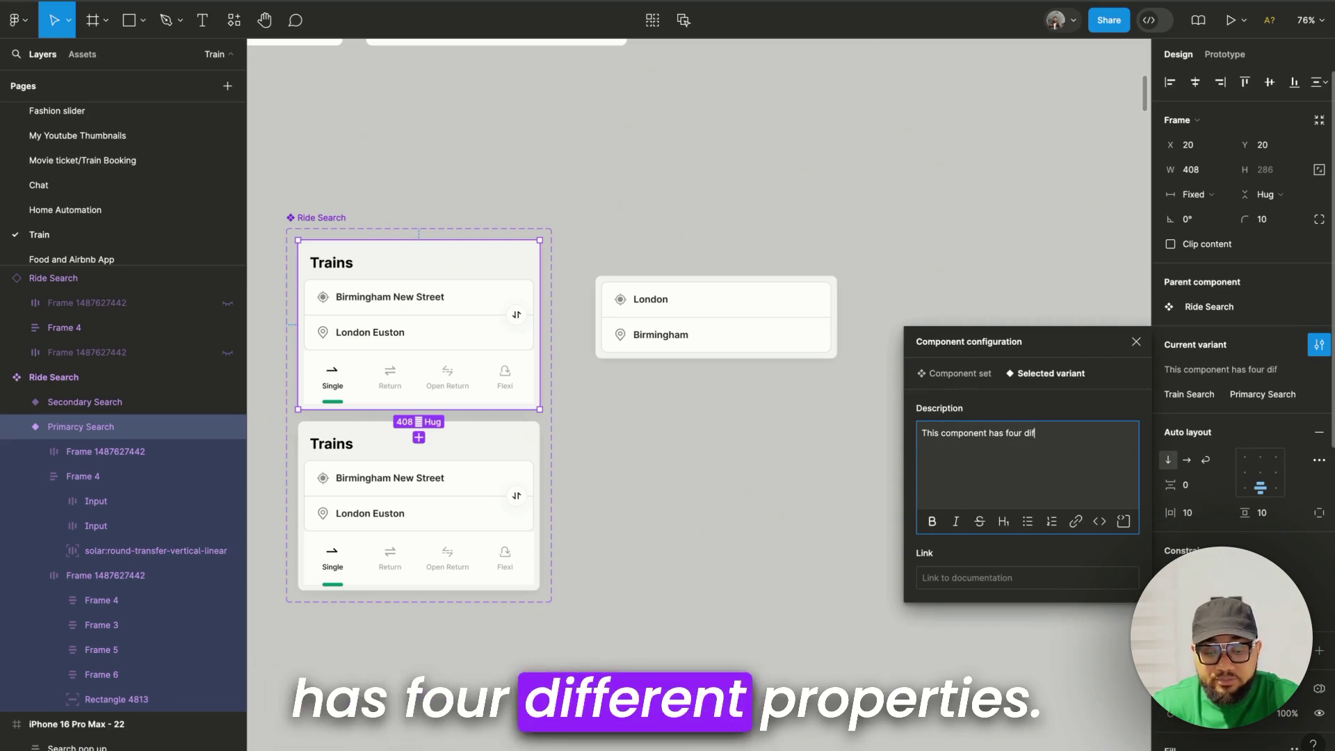
type("ferent properties.")
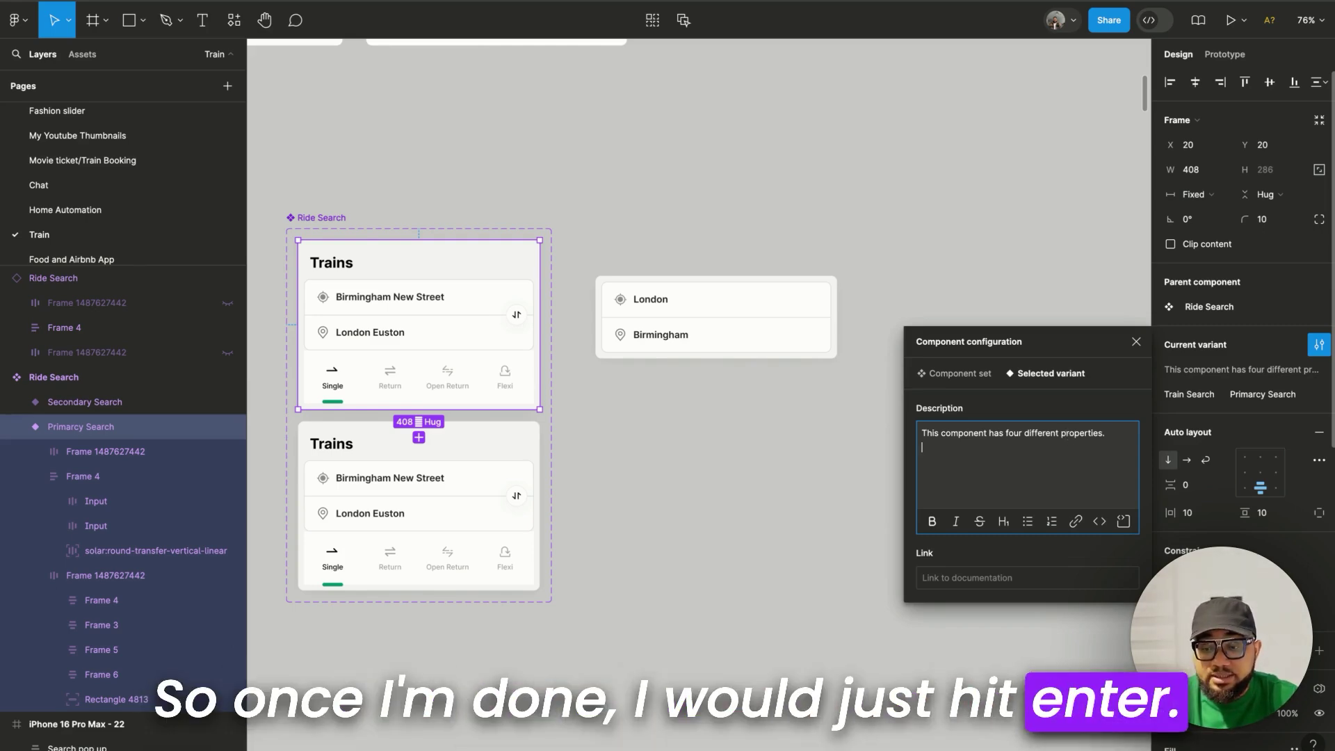
key("BackSpace")
key("Escape")
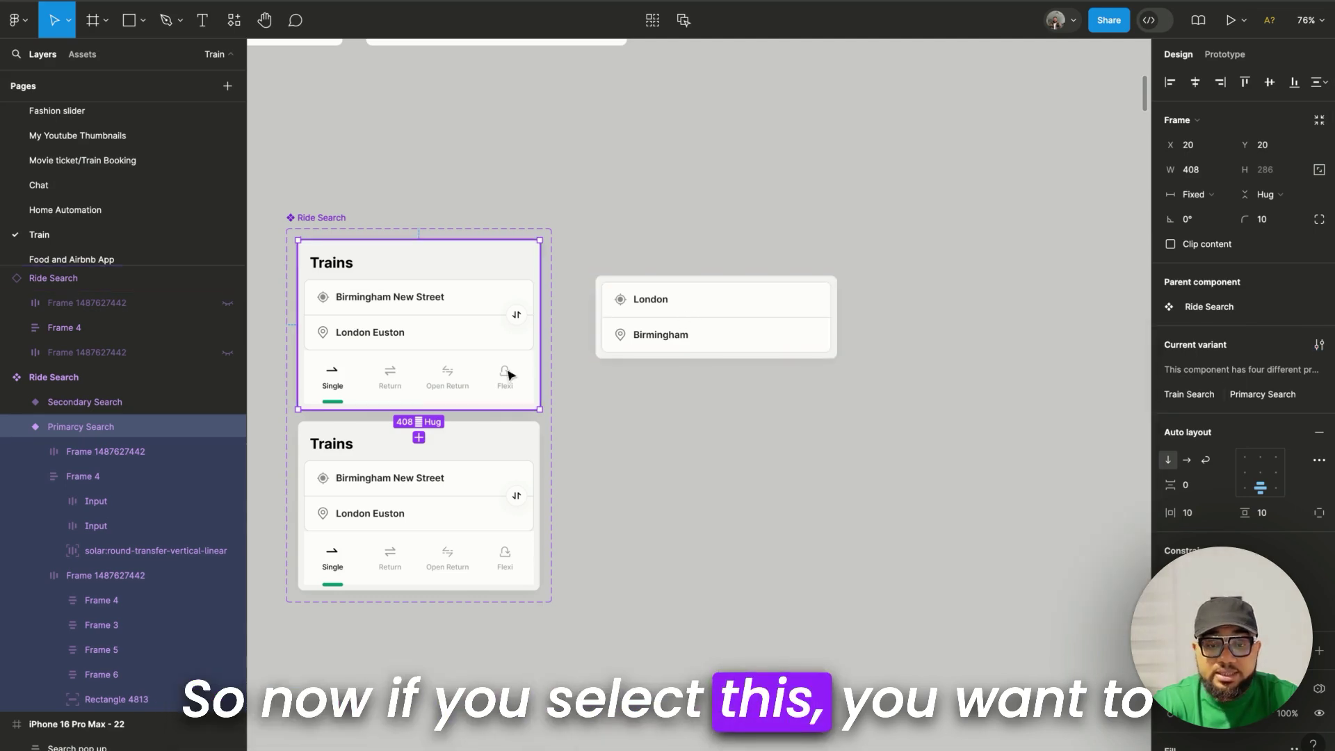